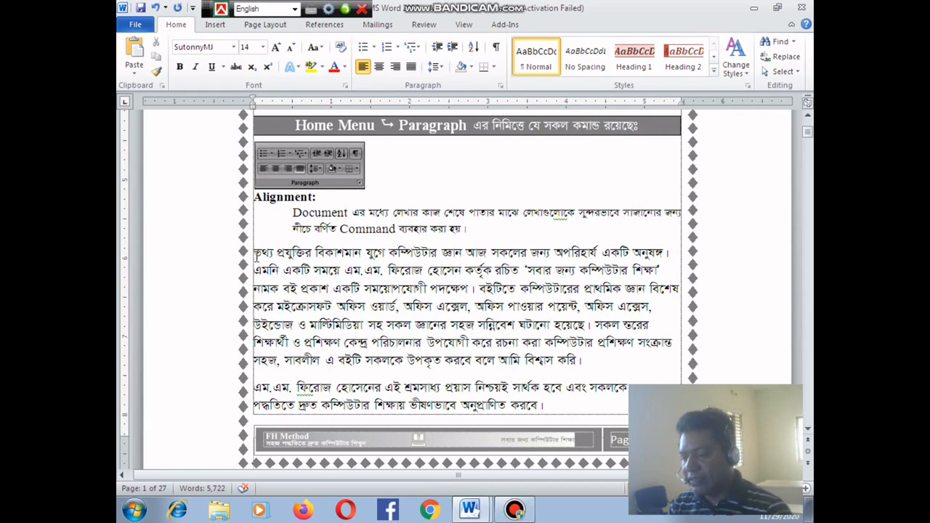
Center the long Bengali body paragraph that follows the indented introduction under the Alignment heading.
scroll(409, 254, down, 1)
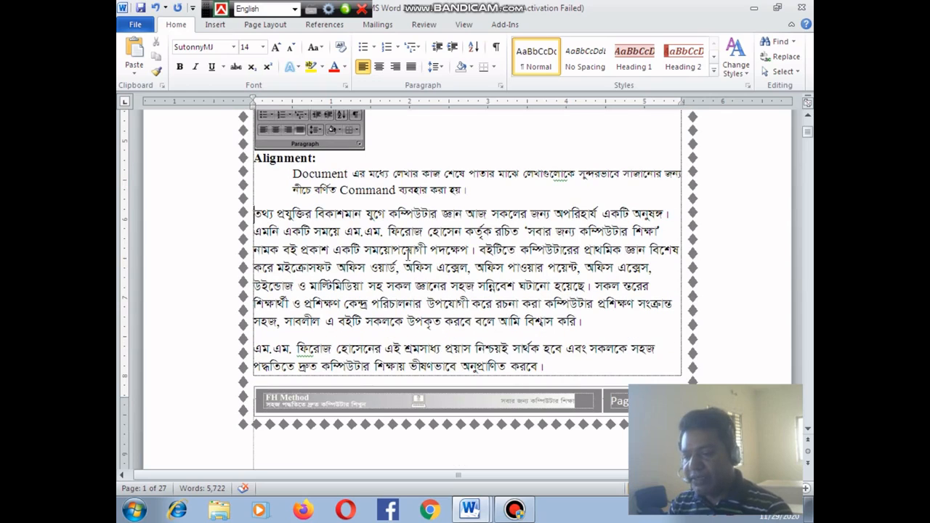
click(253, 215)
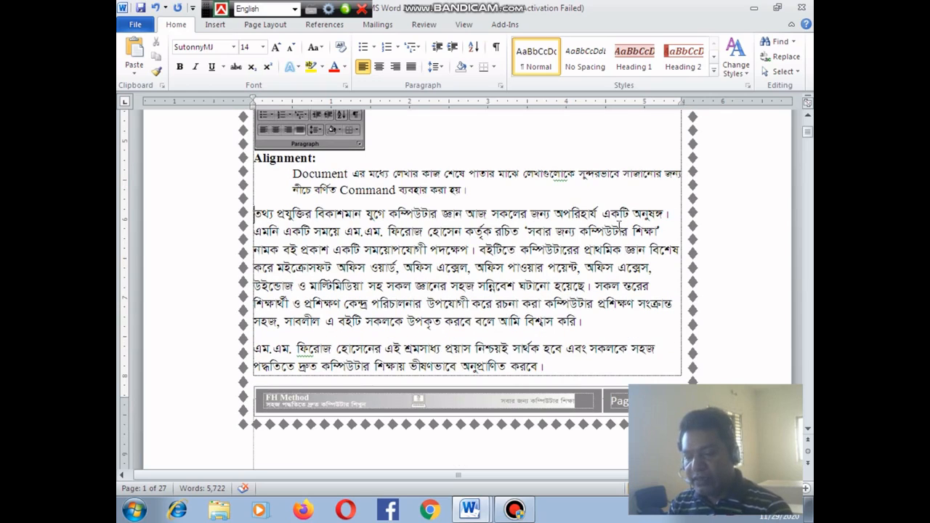
drag(253, 215, 587, 322)
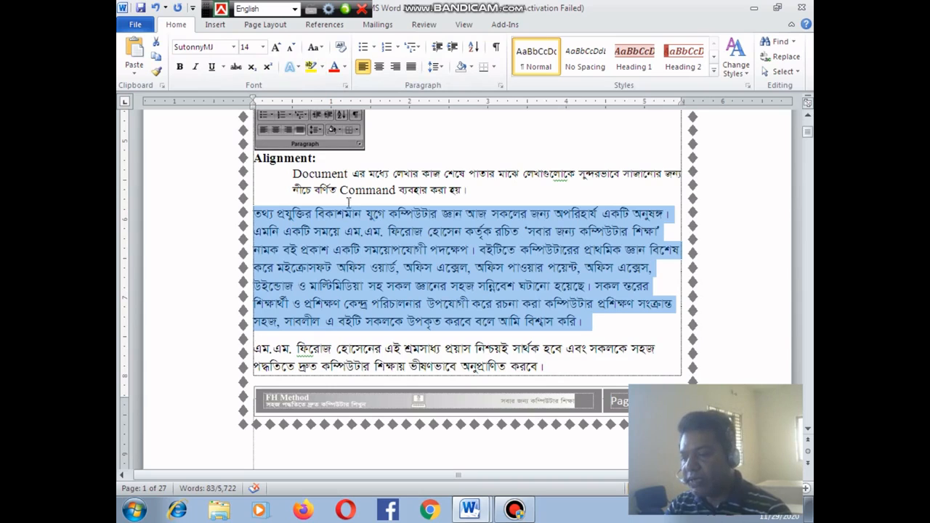
click(390, 267)
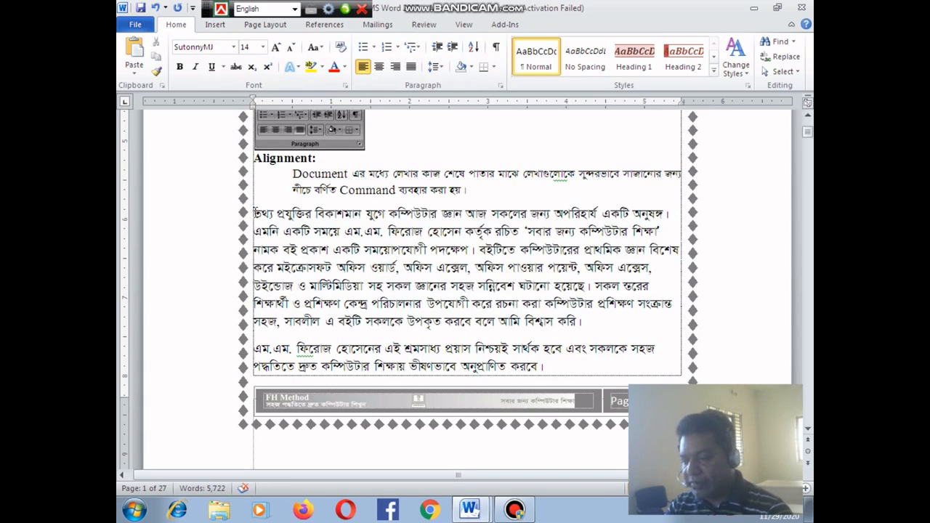
drag(255, 213, 602, 317)
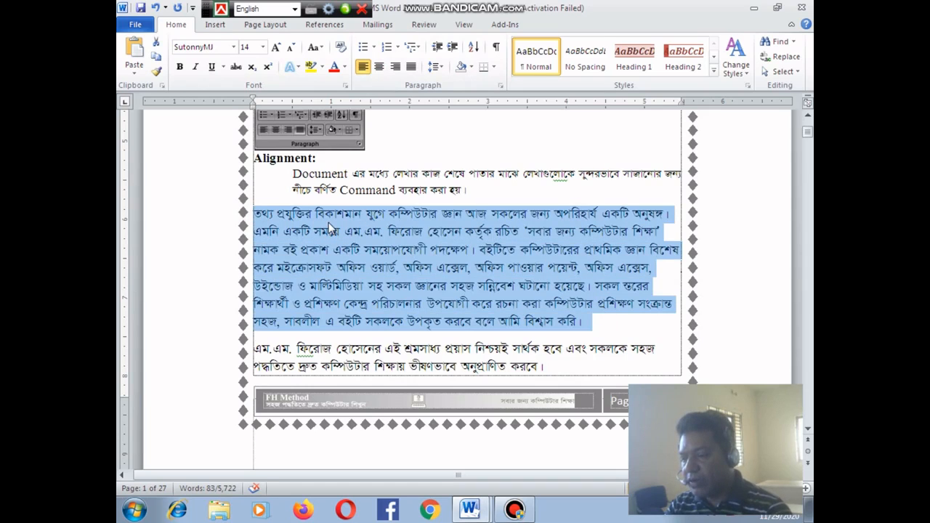
click(432, 251)
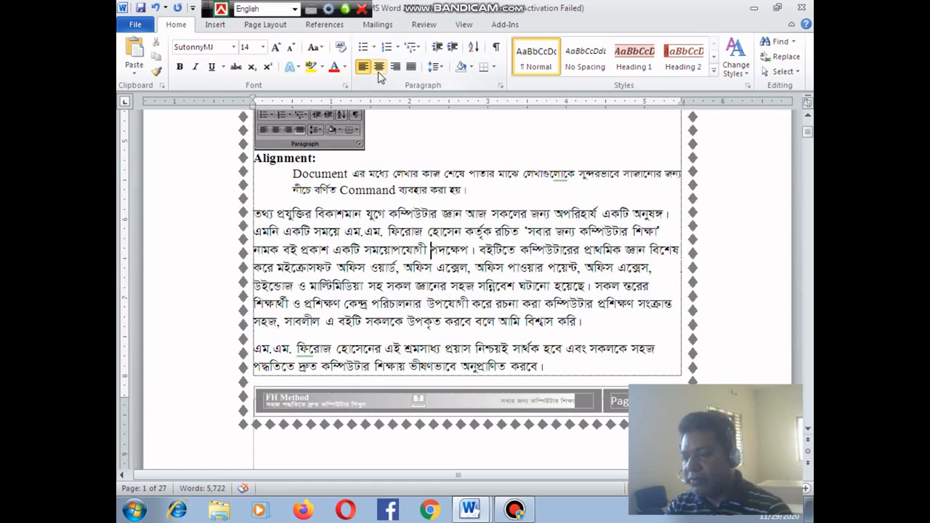
click(439, 251)
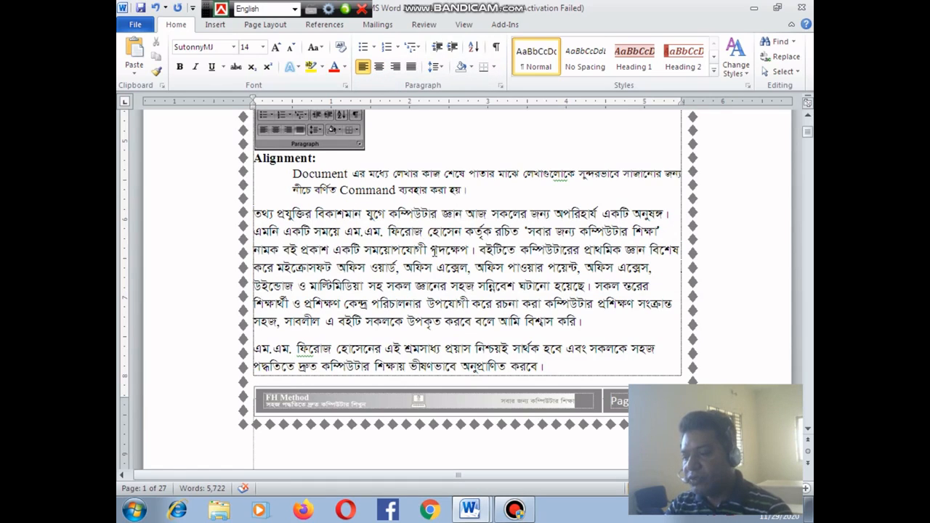
click(379, 67)
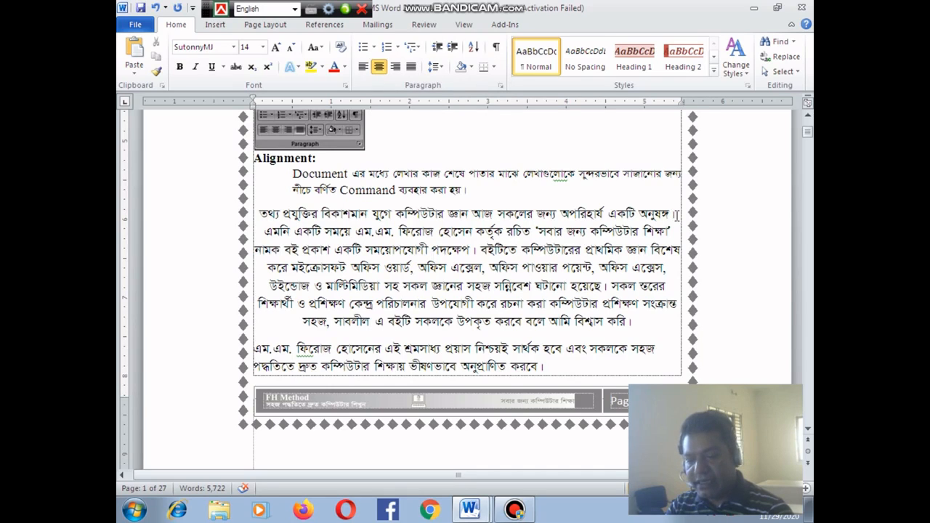
Align the long body paragraph under the Alignment heading to the right margin.
drag(676, 216, 680, 217)
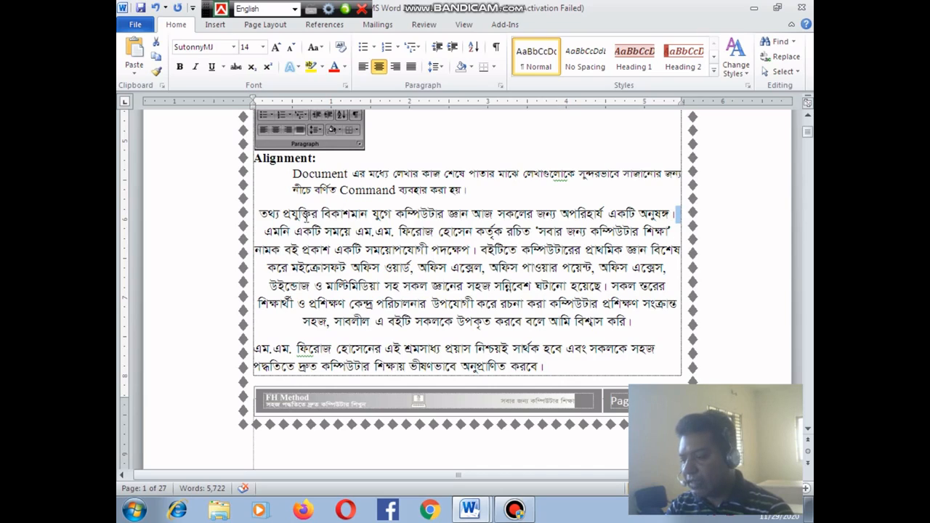
click(254, 214)
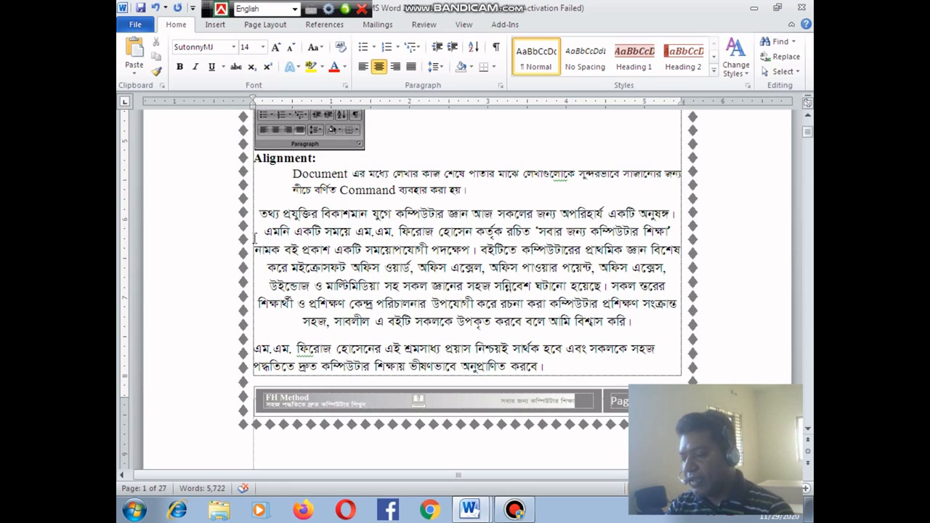
click(252, 233)
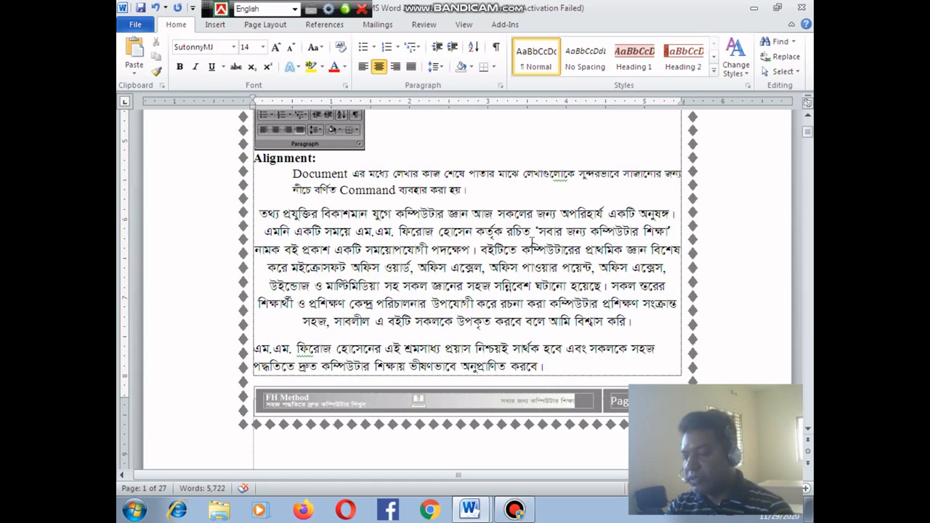
click(454, 249)
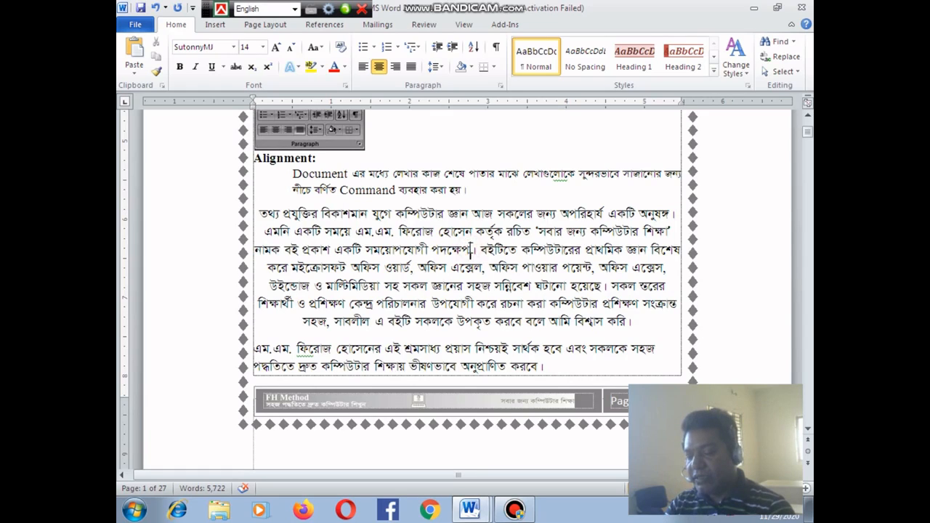
click(394, 66)
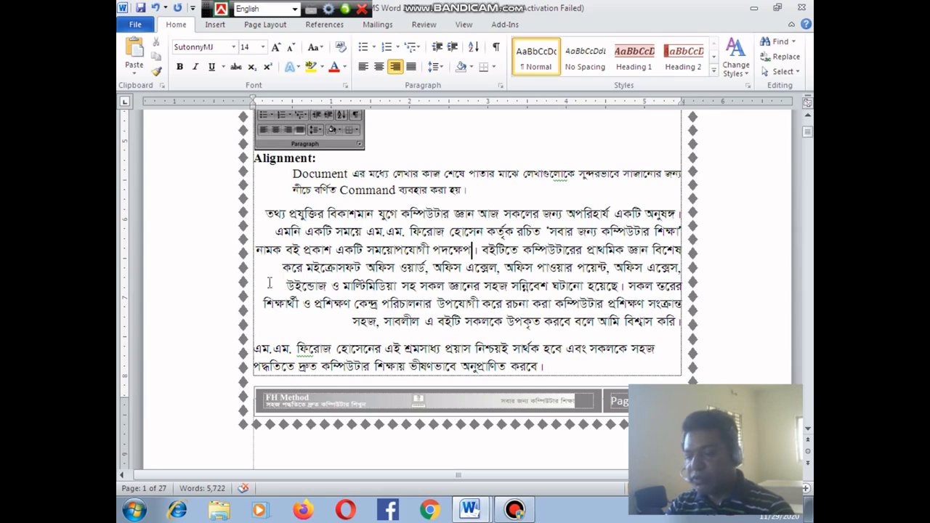
Justify the long body paragraph under the Alignment heading so its lines meet both margins.
click(414, 69)
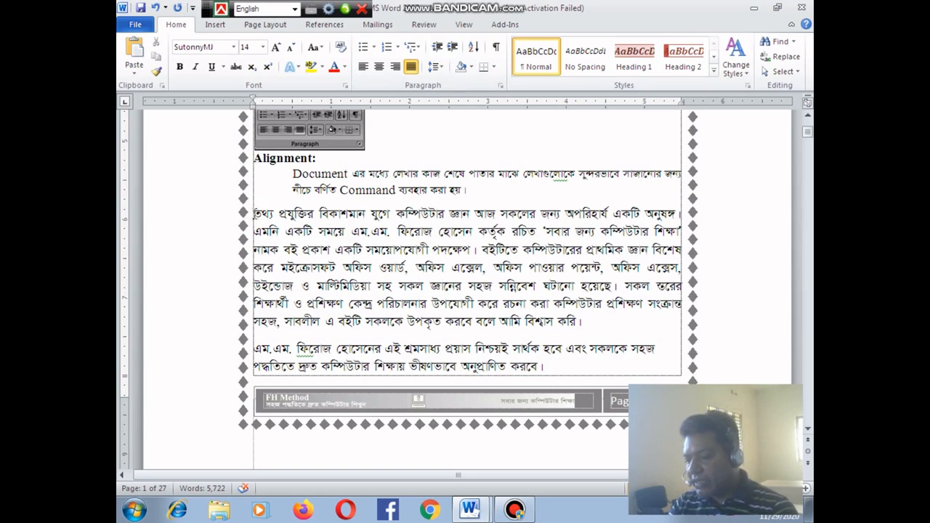
drag(254, 214, 590, 316)
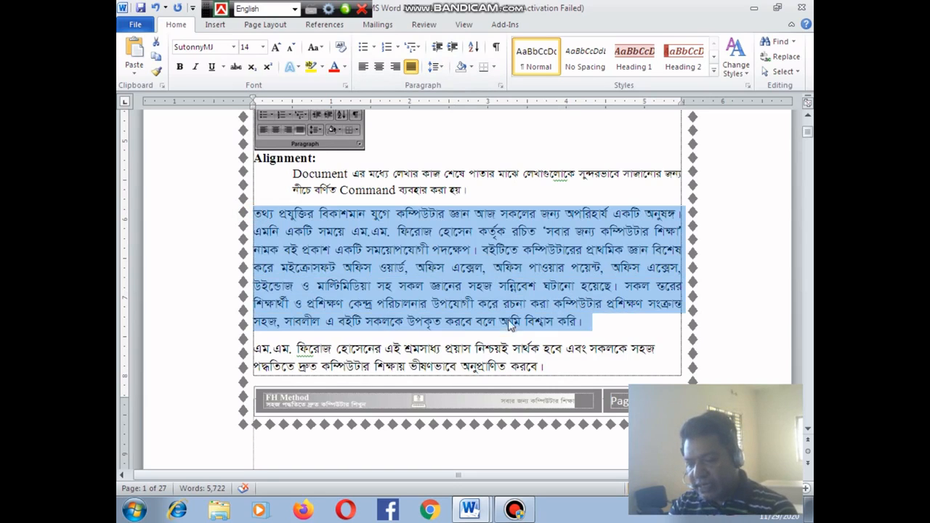
click(512, 324)
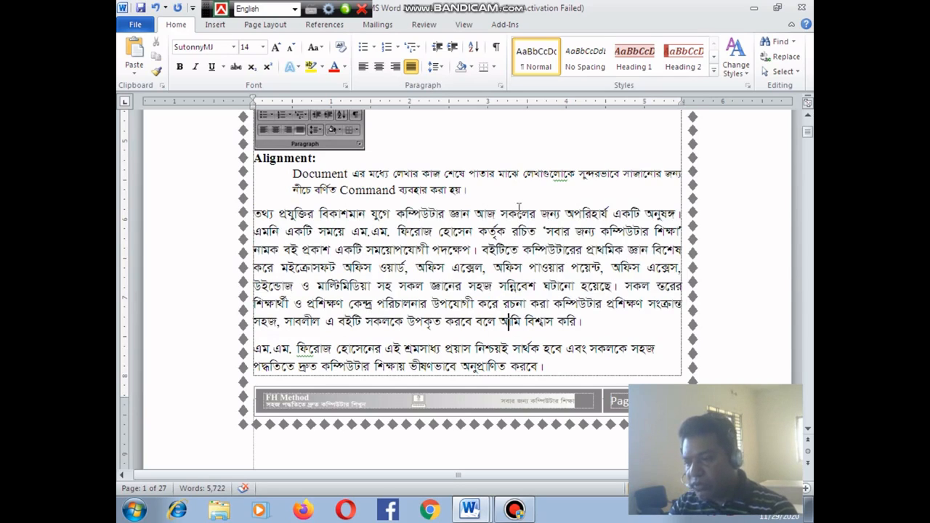
Try line spacings of 2.0 and 1.15 on the whole justified paragraph under the Alignment heading.
click(440, 67)
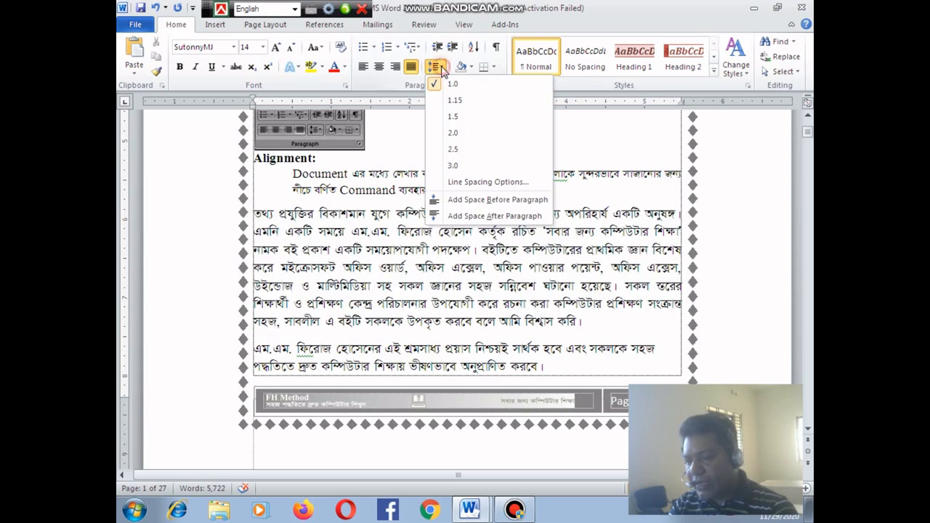
click(434, 302)
drag(250, 216, 588, 324)
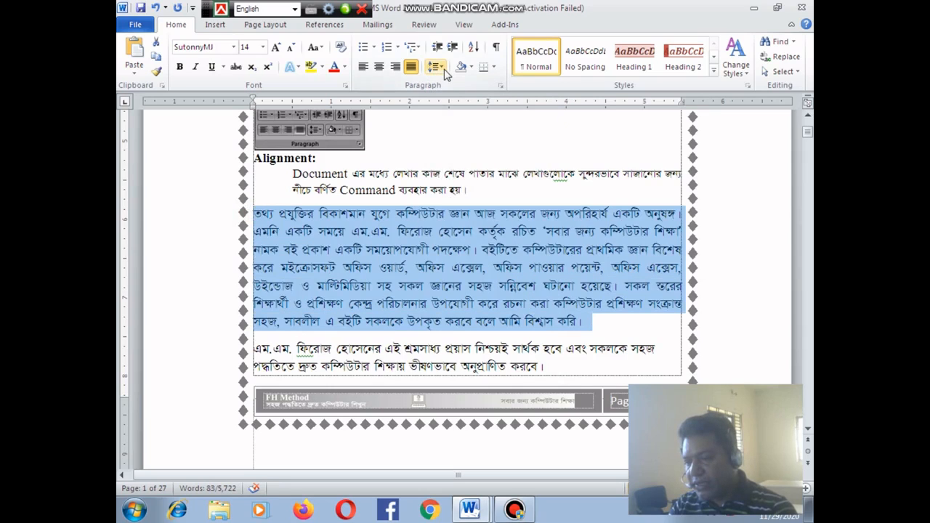
click(442, 69)
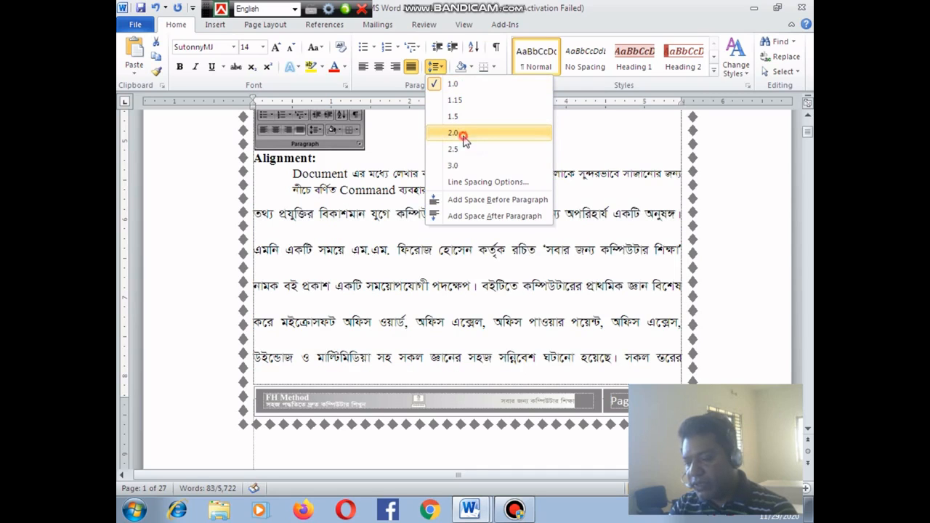
click(464, 134)
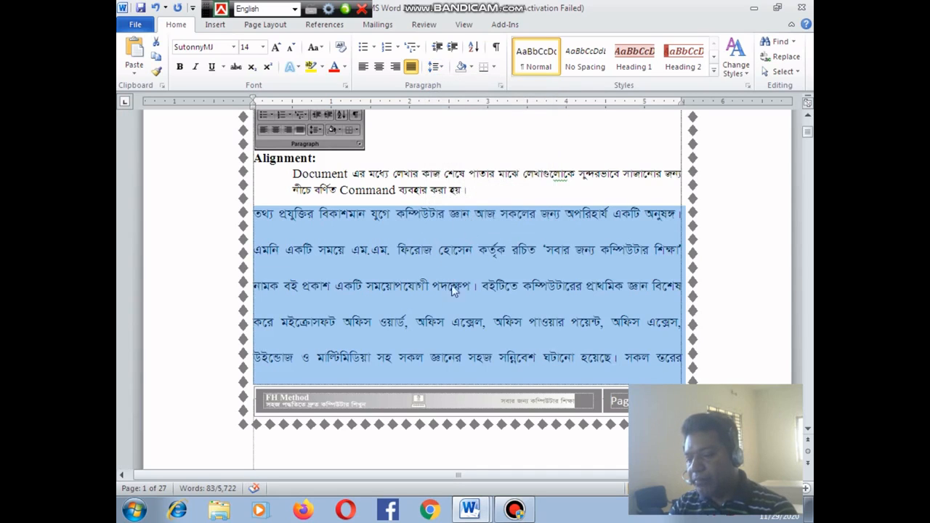
click(437, 68)
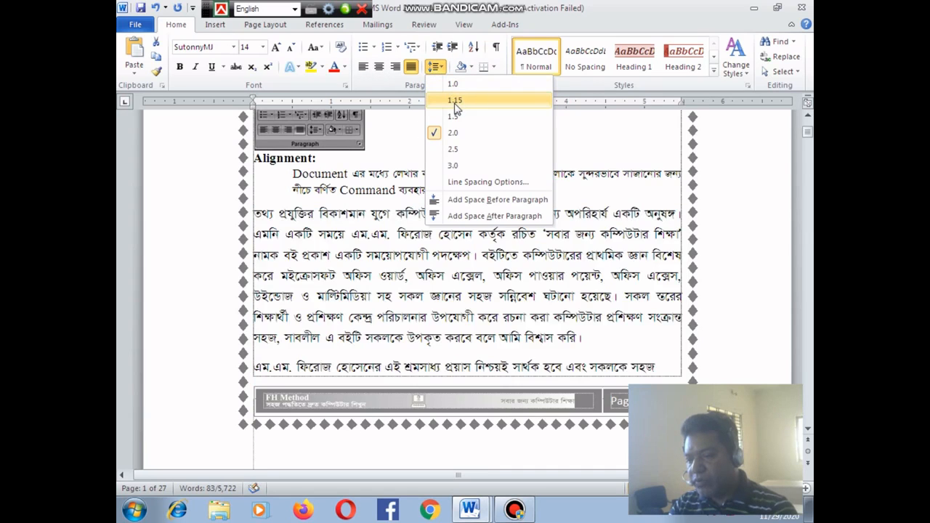
click(454, 102)
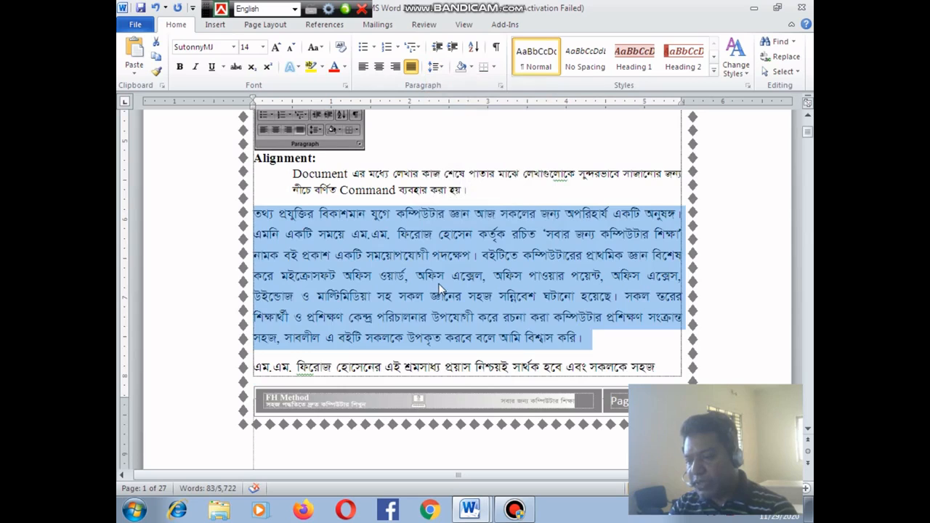
Set the selected paragraph's line spacing to 1.5 lines through the detailed line spacing options.
click(438, 67)
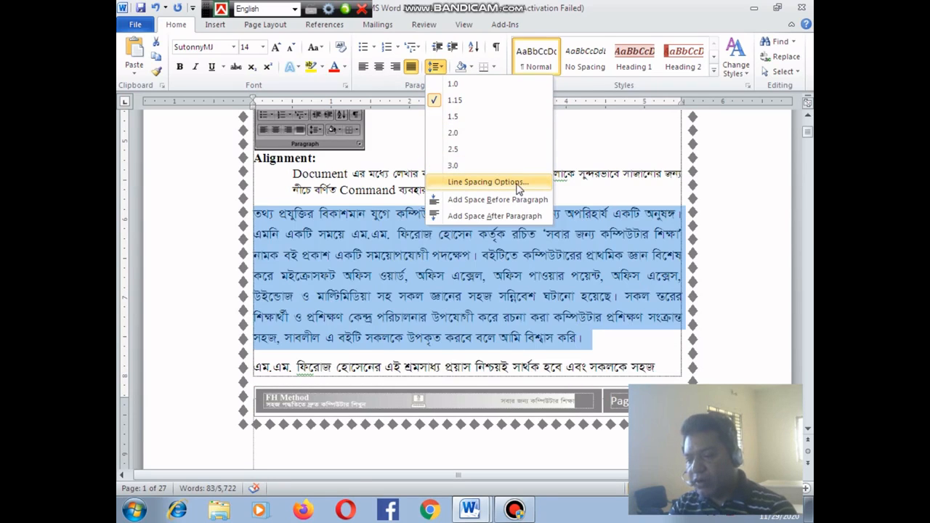
click(492, 183)
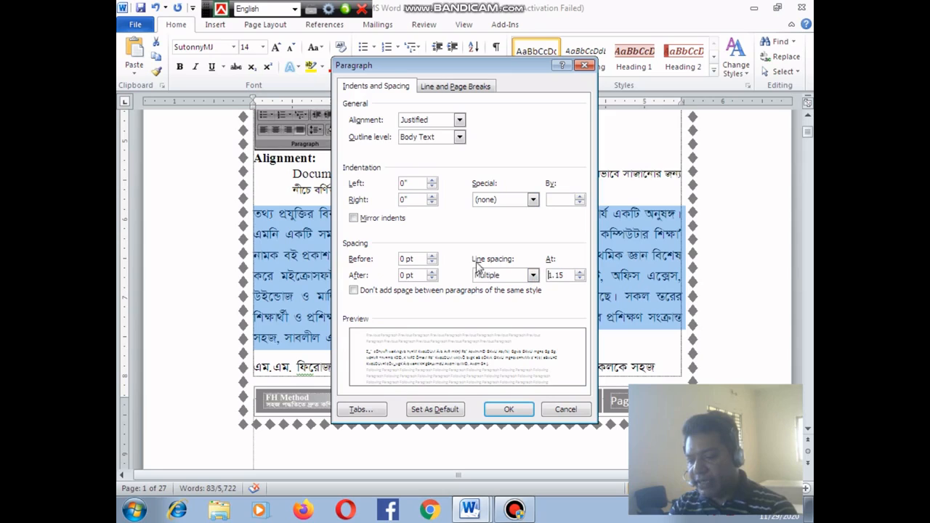
click(532, 275)
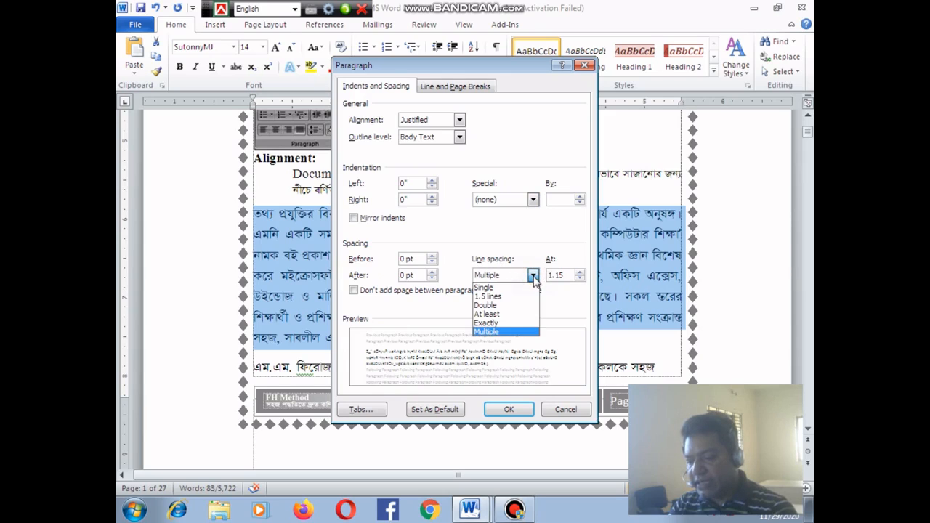
click(509, 296)
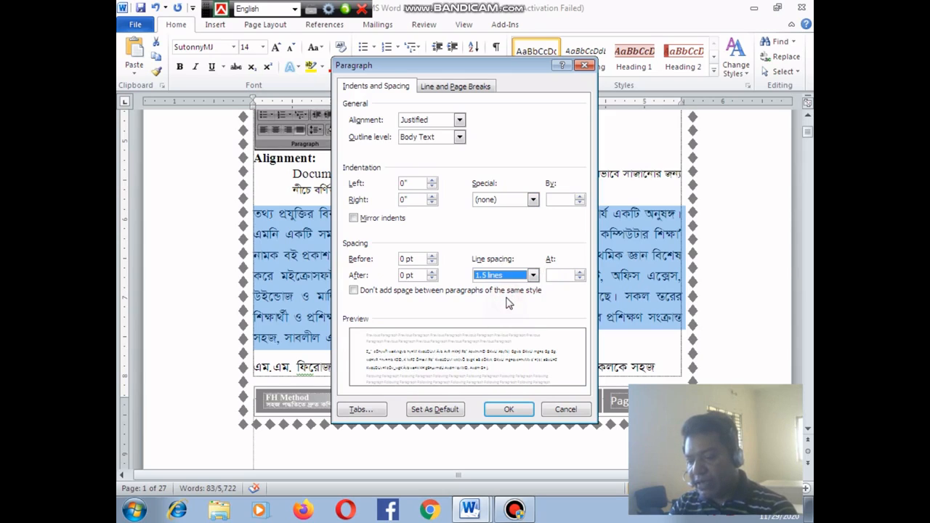
click(508, 409)
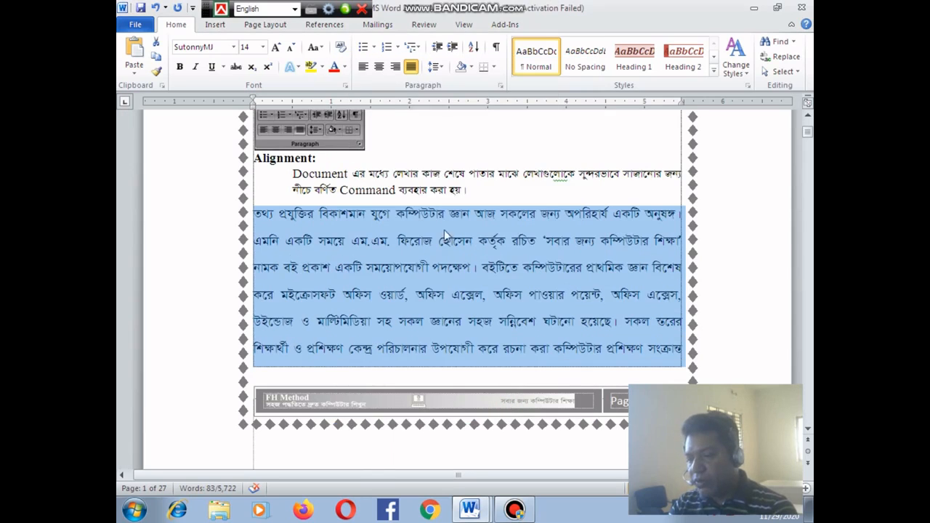
Set the selected paragraph's line spacing to At least 22 pt in the paragraph settings and deselect the text.
click(440, 67)
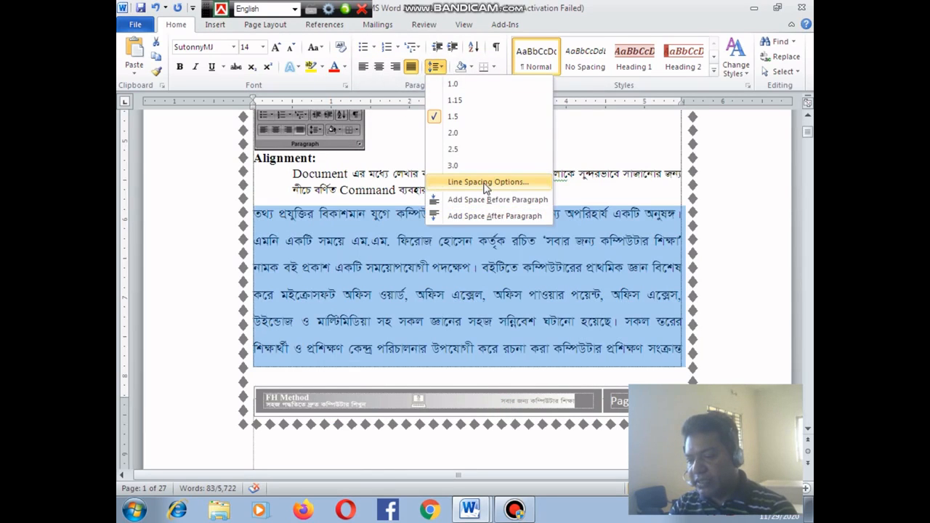
click(514, 182)
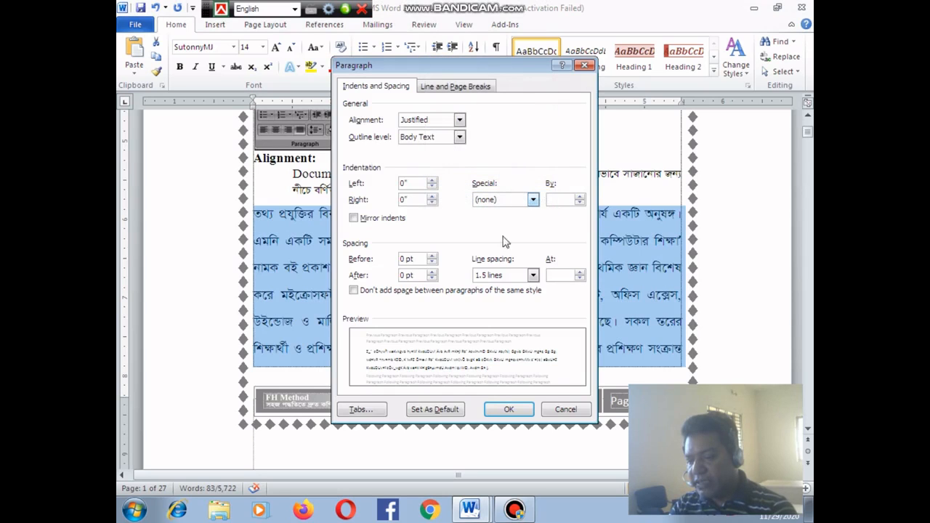
click(533, 275)
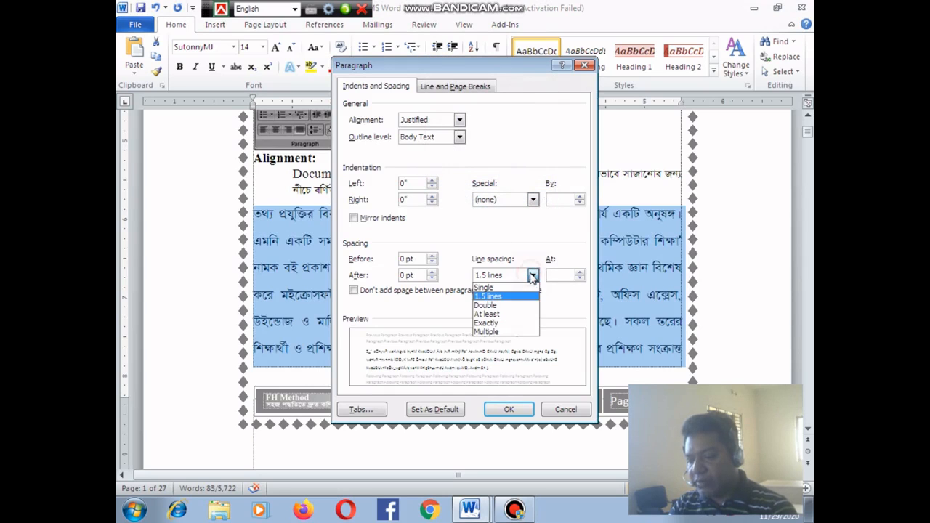
click(493, 314)
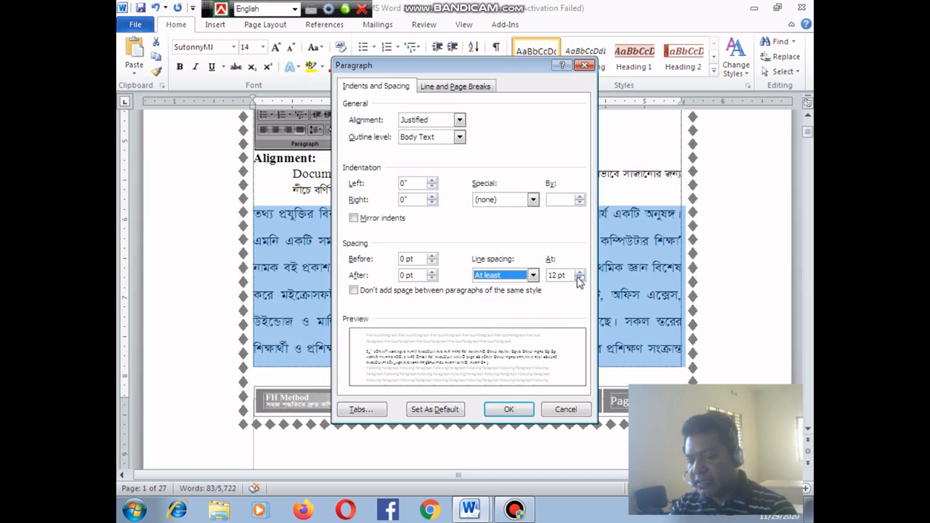
drag(569, 276, 529, 277)
text(22)
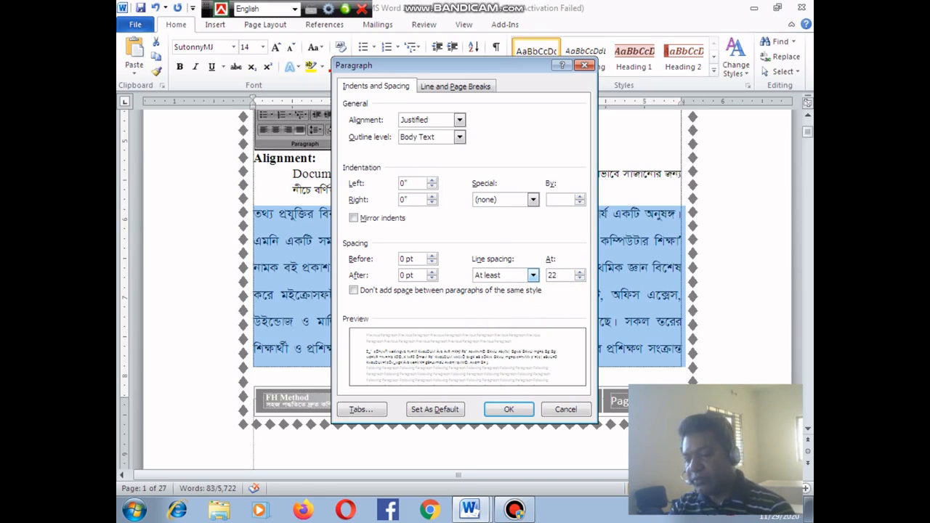
key(Return)
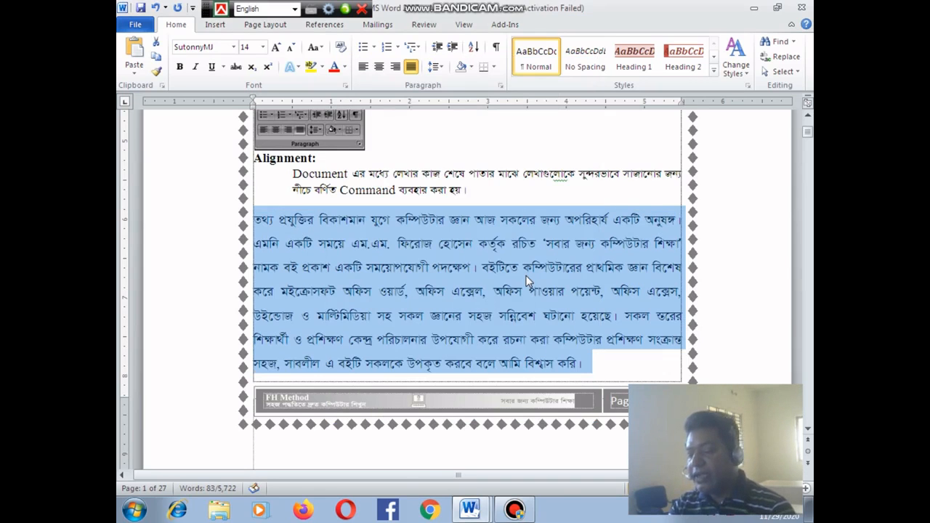
click(453, 280)
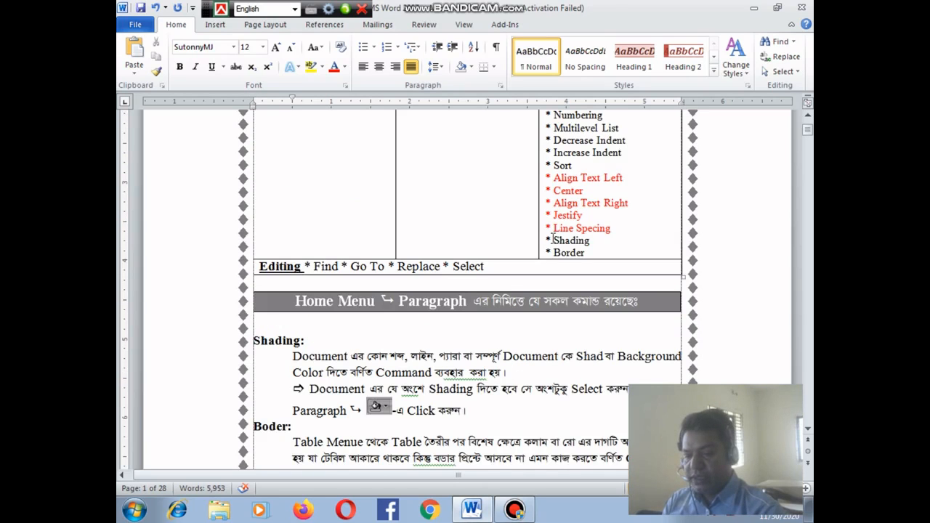
click(552, 240)
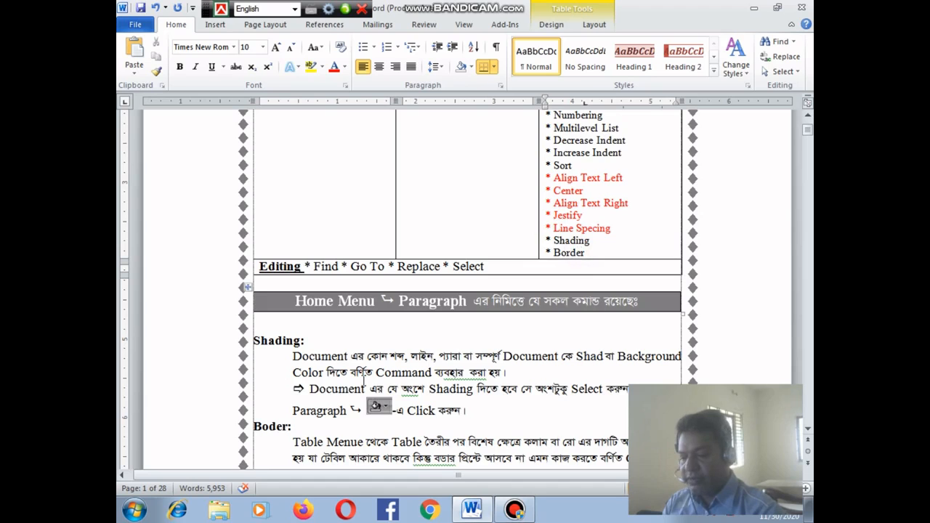
Shade the "Shading:" heading text with standard yellow and deselect it.
click(350, 357)
scroll(411, 330, down, 1)
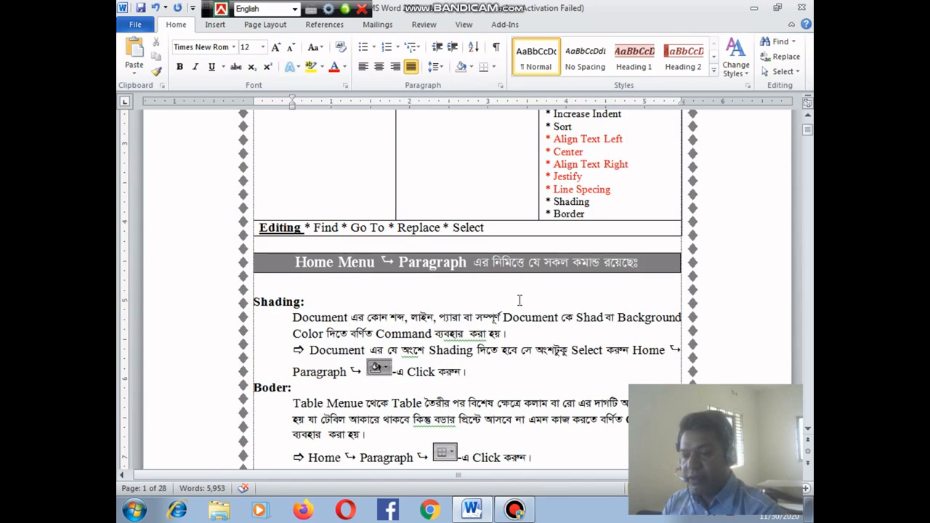
scroll(520, 299, up, 3)
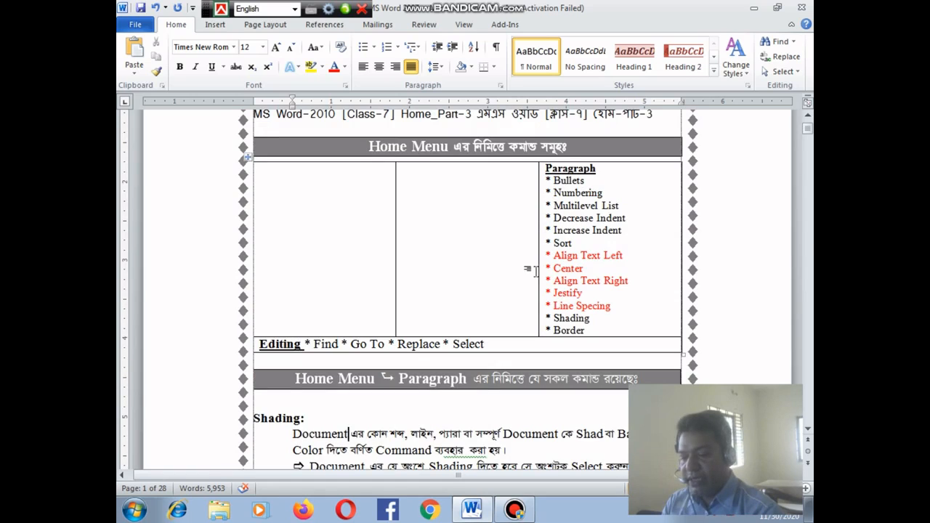
scroll(515, 268, down, 4)
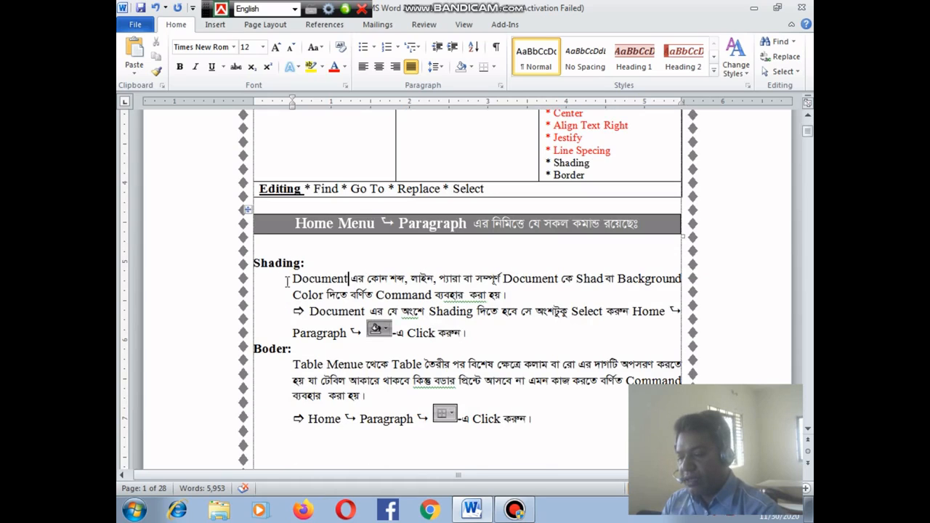
drag(254, 263, 305, 265)
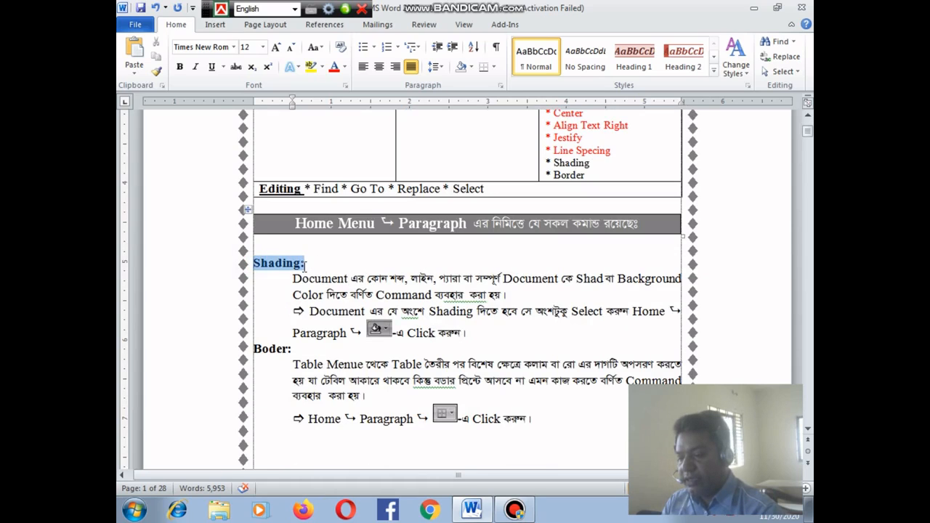
click(470, 67)
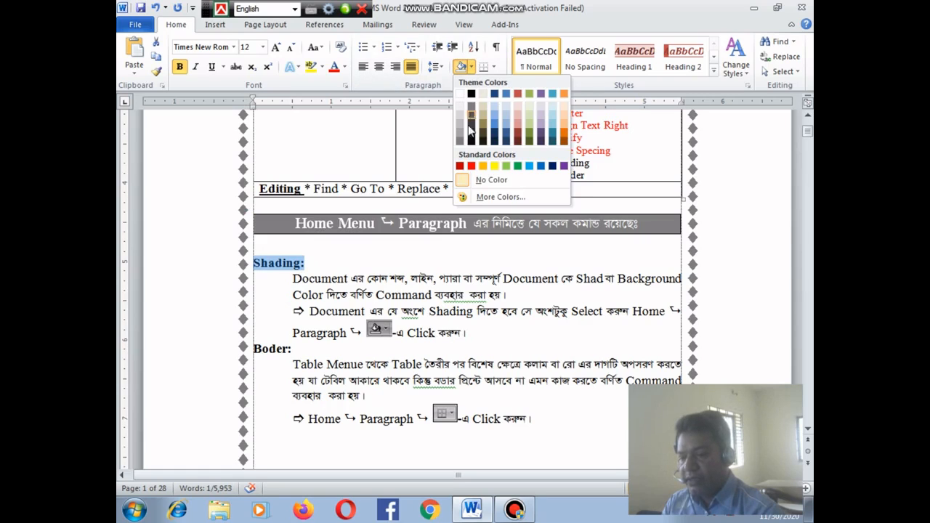
click(494, 166)
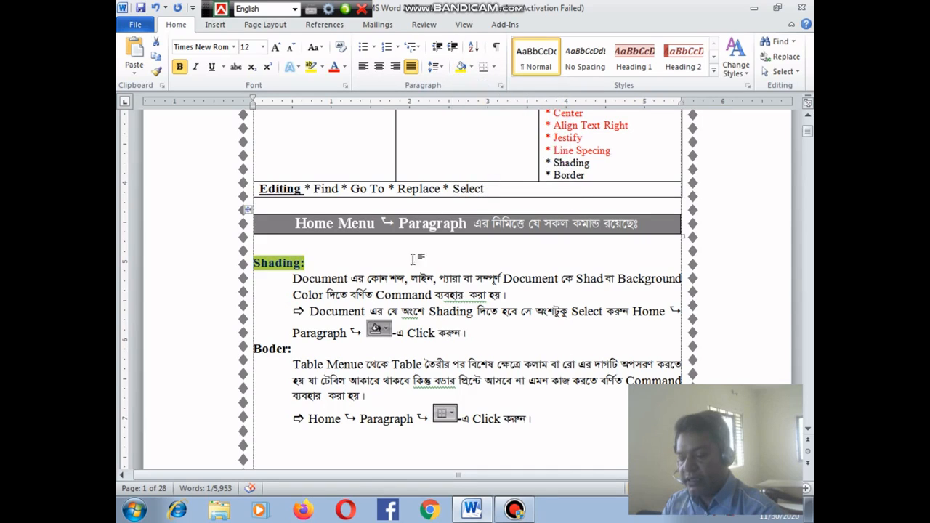
click(308, 264)
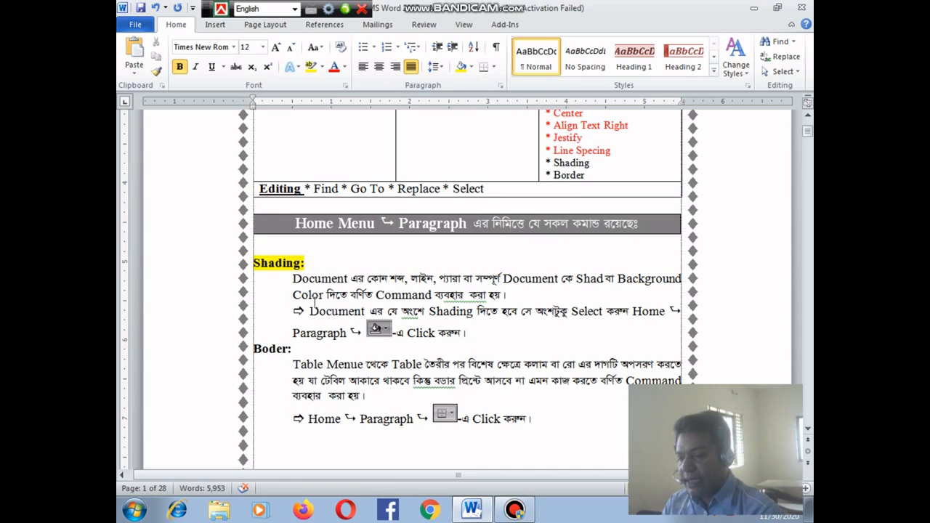
Apply a blue theme-colour shading to both paragraphs under the Shading heading.
mouse_move(293, 279)
mouse_down()
mouse_move(346, 283)
mouse_move(483, 333)
mouse_up()
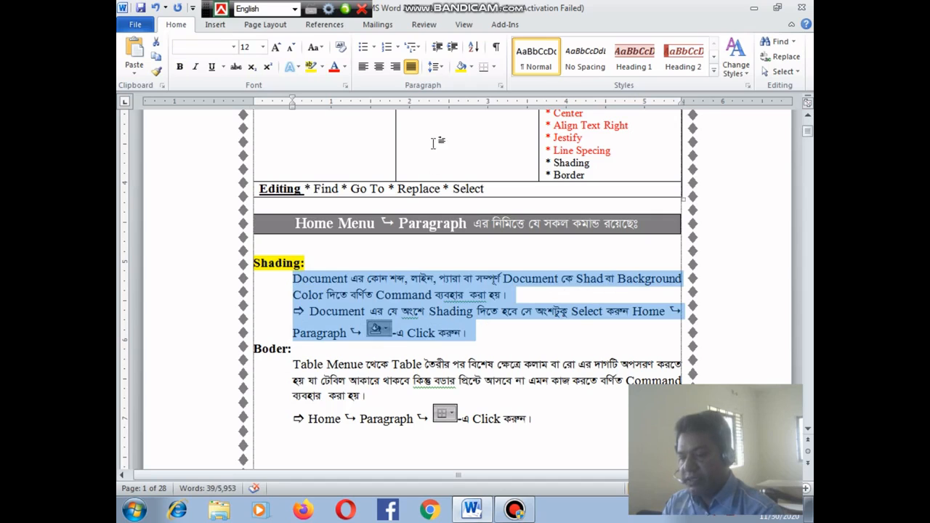
click(469, 67)
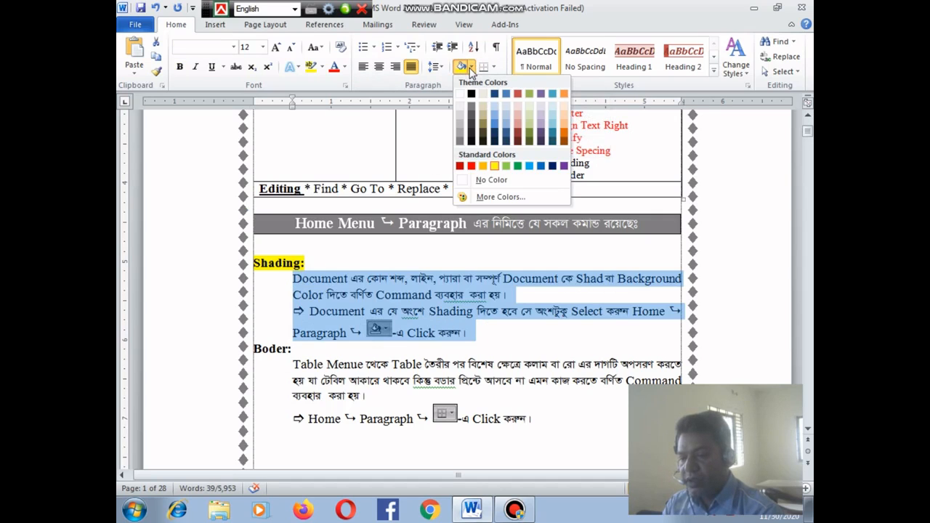
click(494, 125)
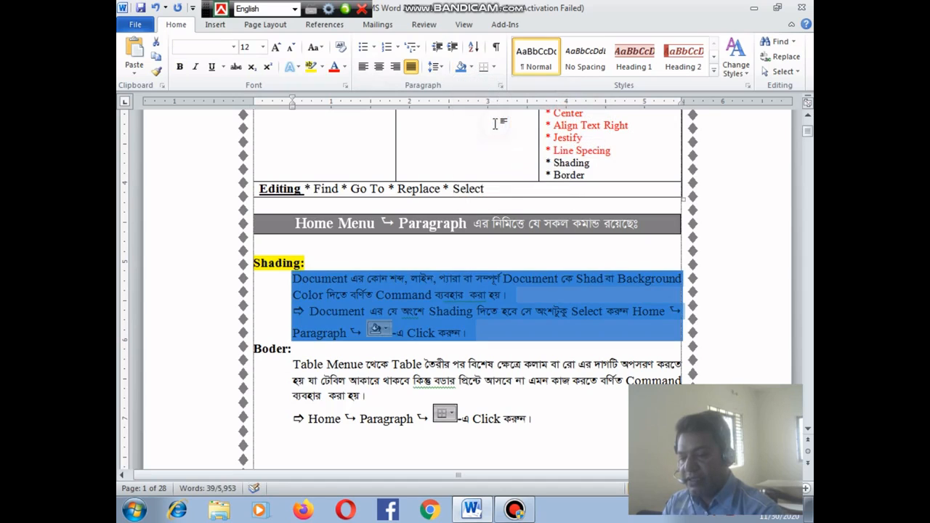
click(469, 306)
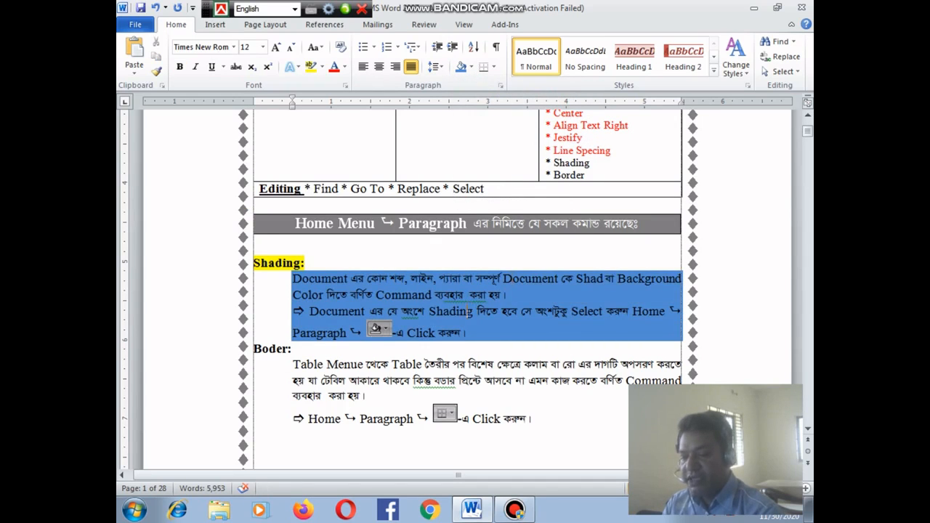
Shade the table cell holding the Paragraph command list with Olive Green, Accent 3, Lighter 40%.
scroll(469, 309, up, 4)
click(538, 188)
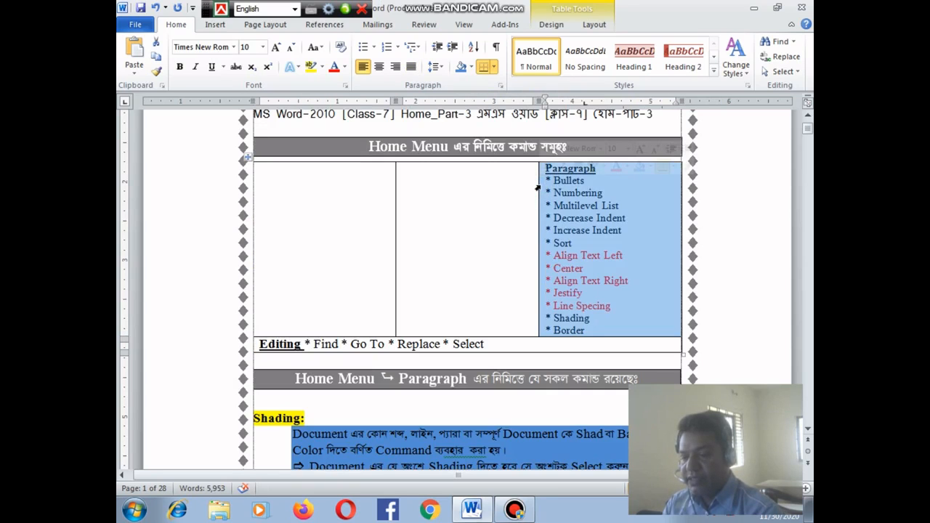
click(470, 67)
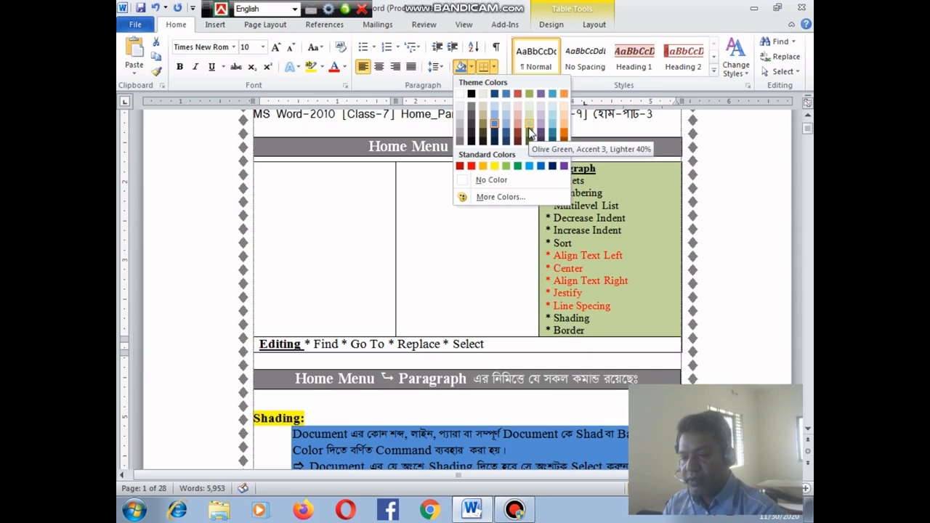
click(552, 133)
click(579, 254)
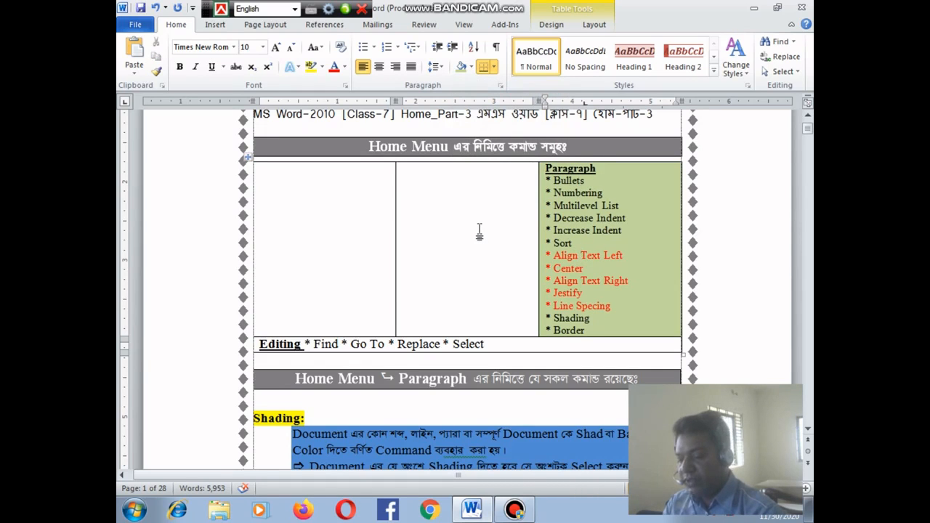
Examine the border options offered for the COMPUTER FOR ALL table without applying any.
scroll(478, 230, down, 3)
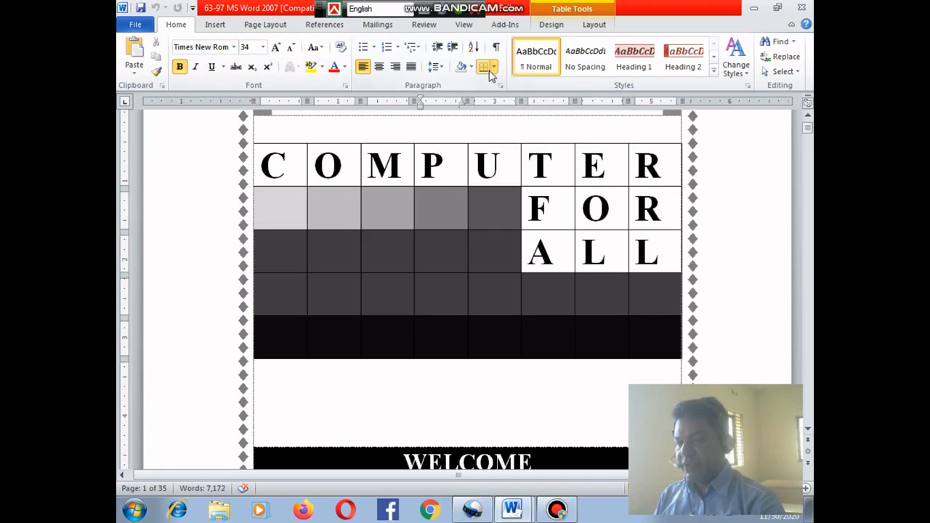
click(496, 67)
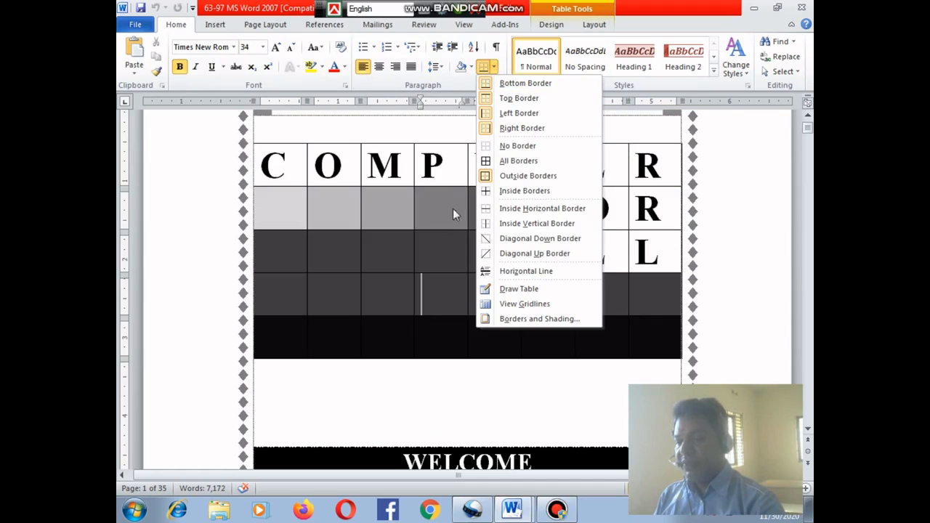
click(448, 167)
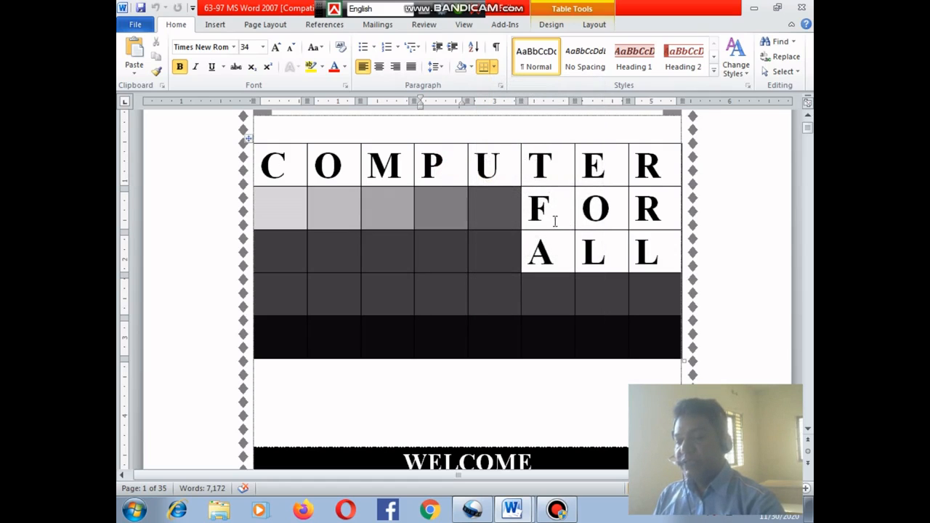
scroll(549, 234, down, 3)
scroll(549, 234, up, 3)
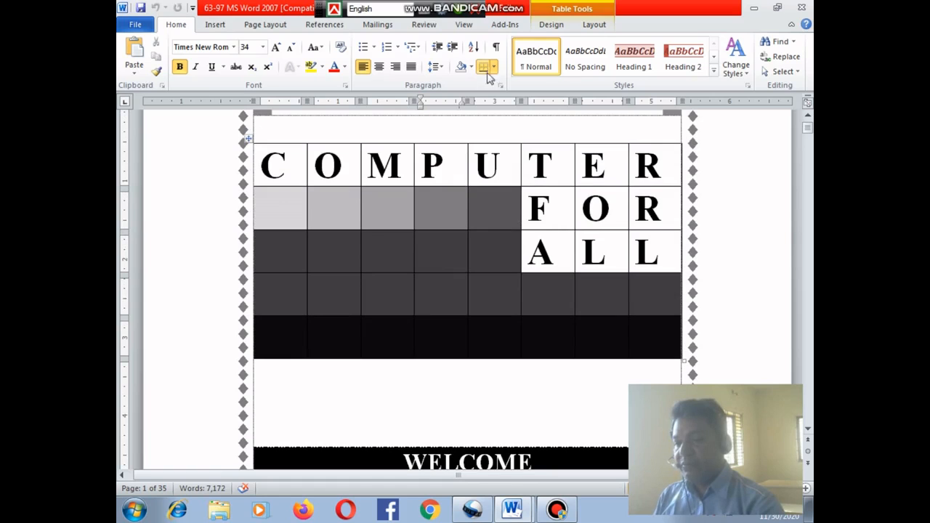
click(494, 68)
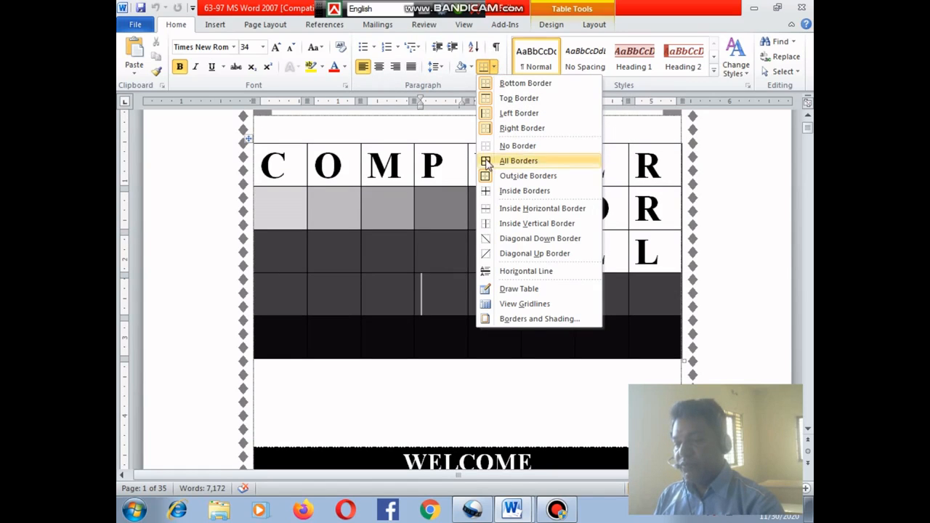
click(297, 201)
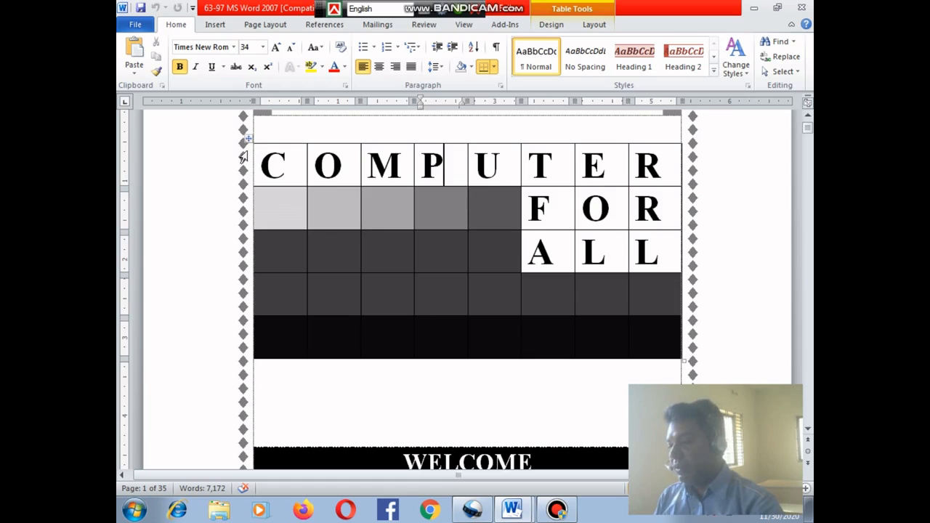
Check how the COMPUTER FOR ALL table's borders print in the print preview, and return to the document.
click(141, 26)
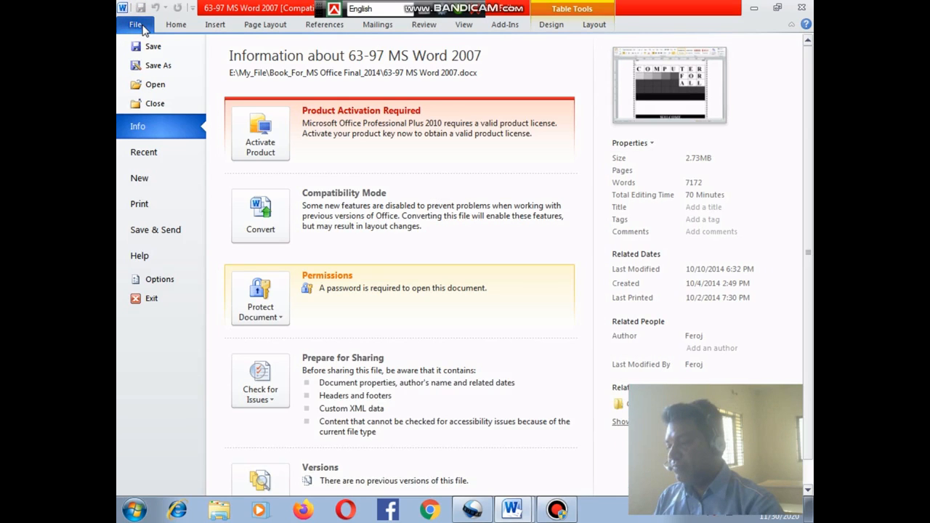
click(151, 203)
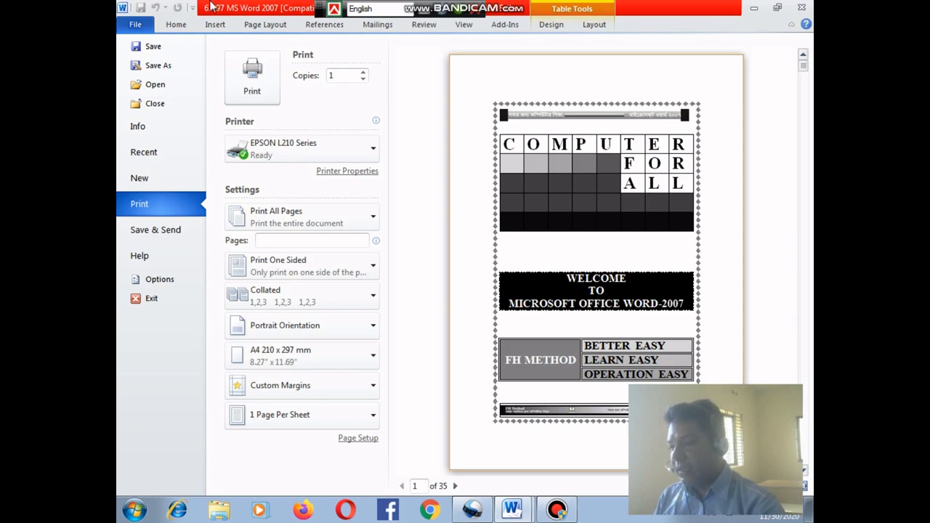
click(176, 27)
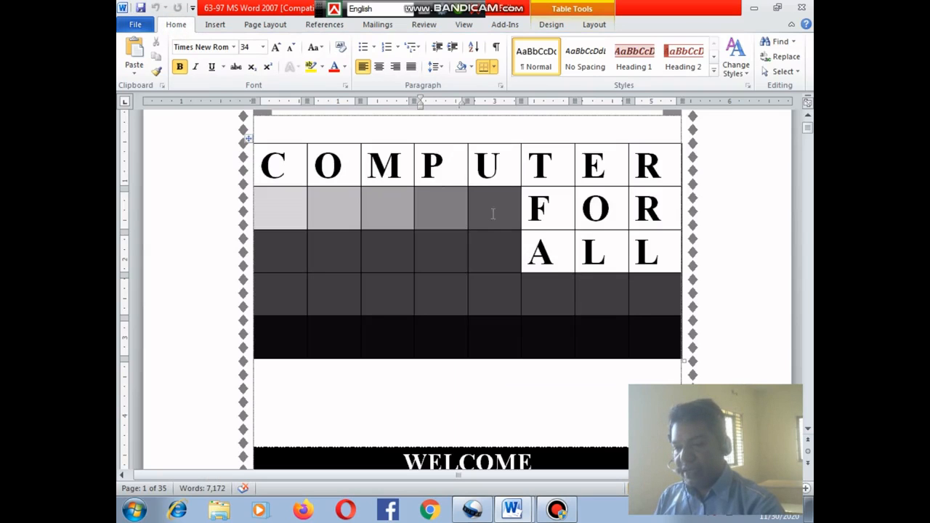
Remove all borders from the whole COMPUTER FOR ALL table and check the page in print preview.
click(249, 138)
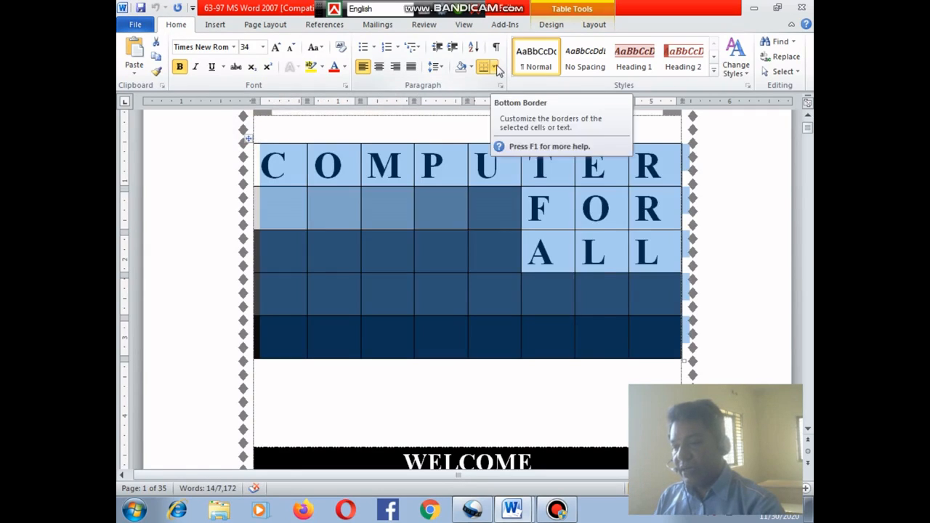
click(495, 67)
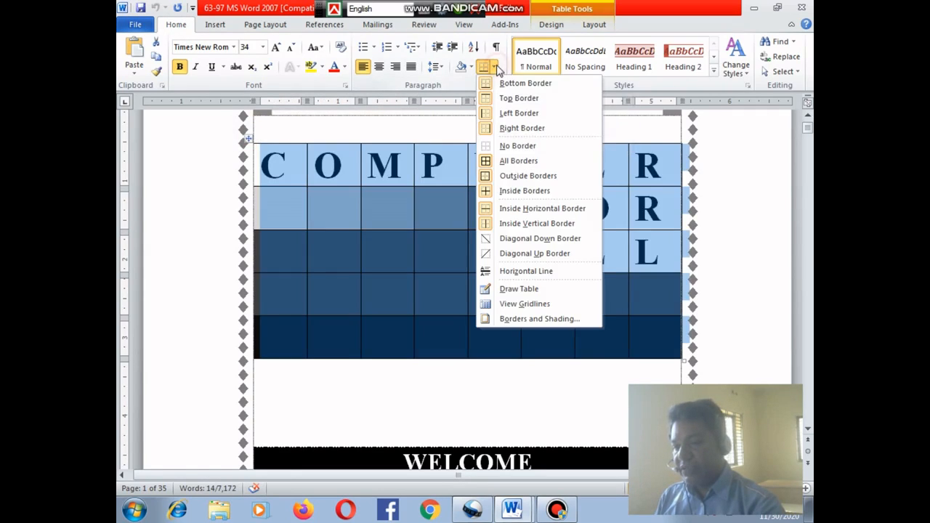
click(491, 147)
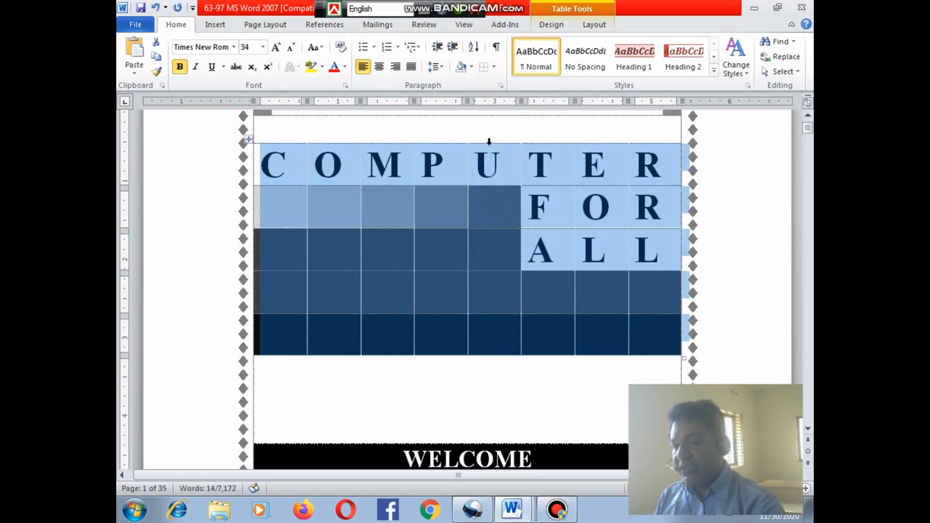
click(493, 220)
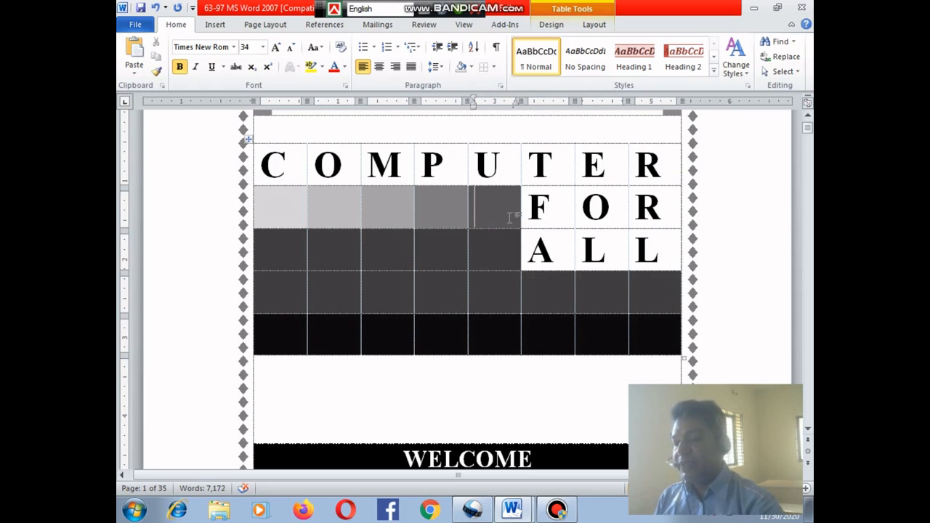
click(135, 24)
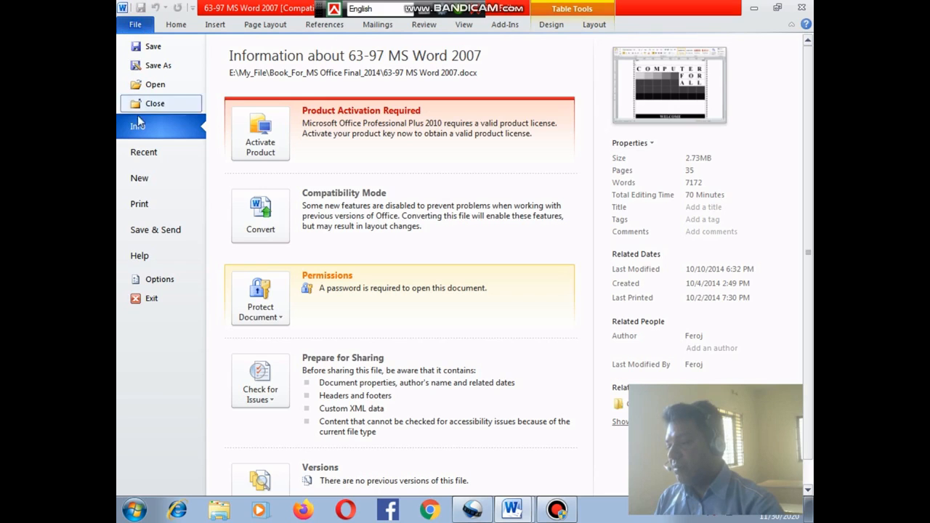
click(140, 203)
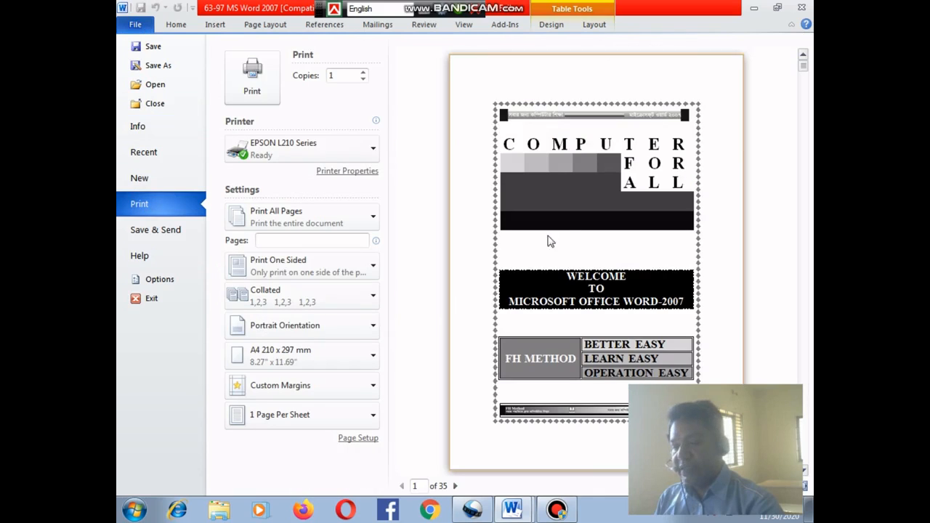
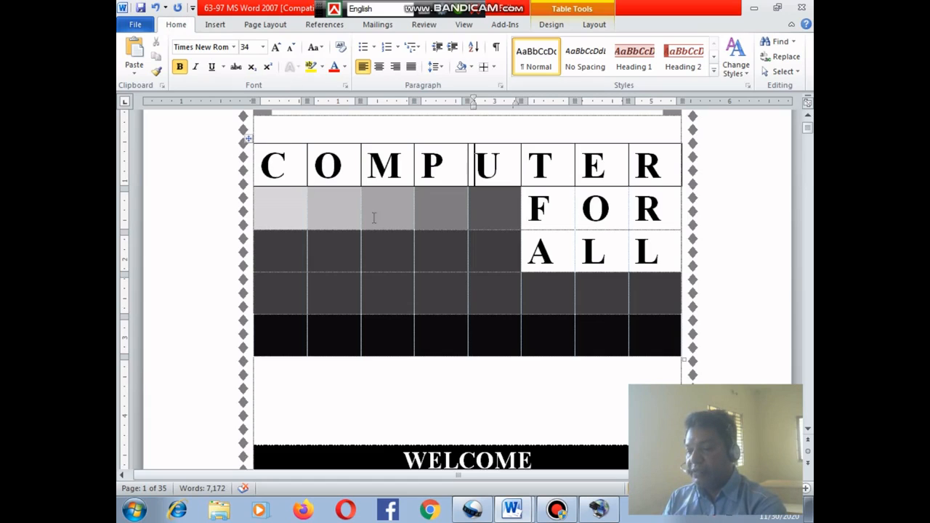
Apply outside borders to the dark cell in the third row, third column of the COMPUTER FOR ALL table.
click(359, 258)
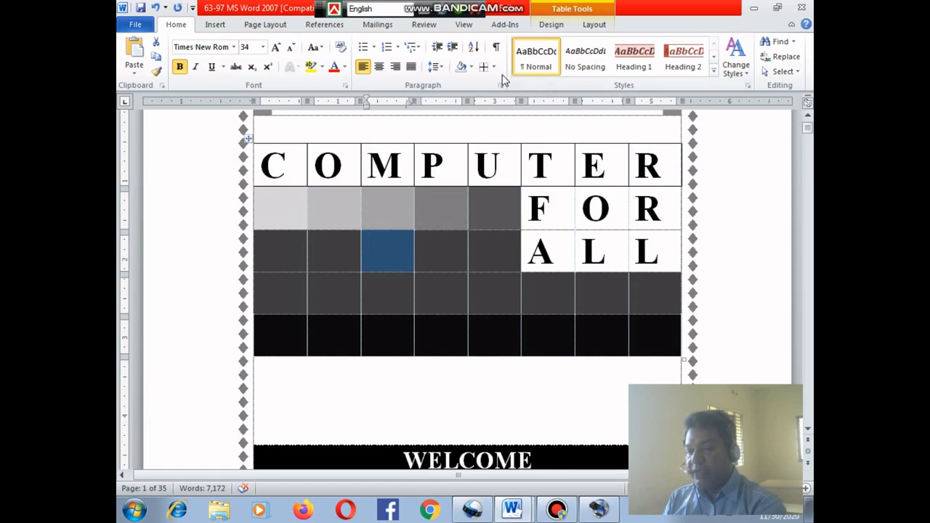
click(494, 67)
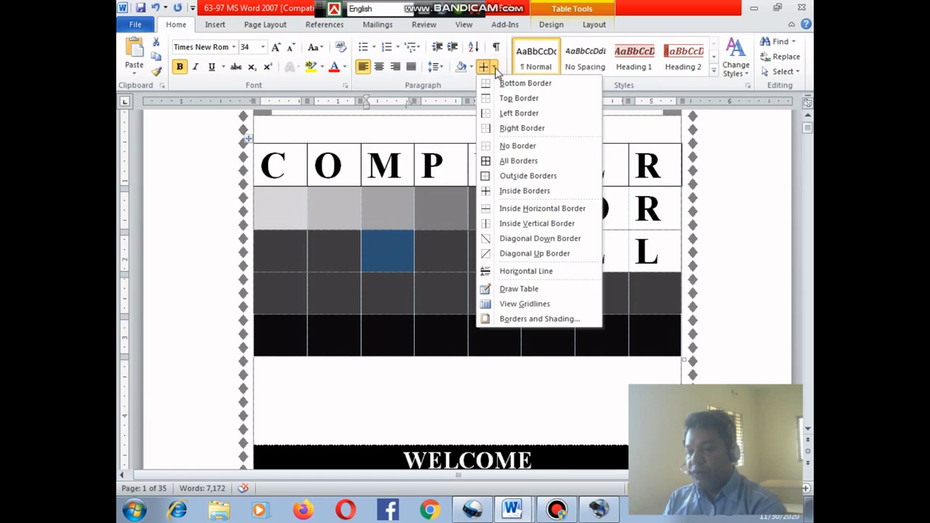
click(509, 176)
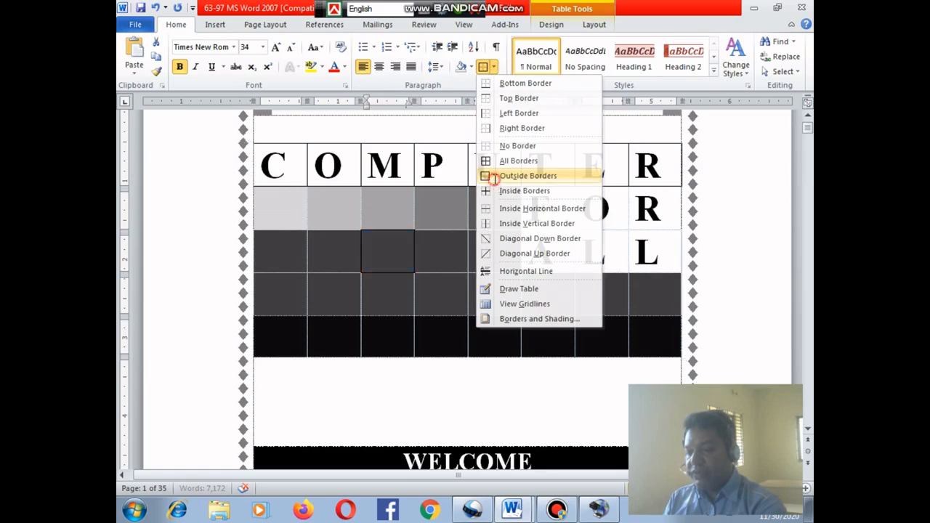
click(451, 252)
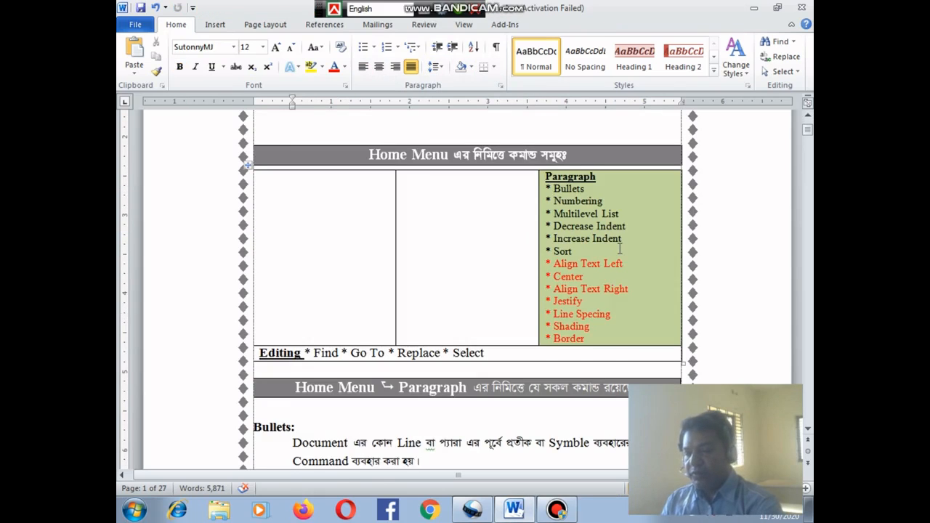
click(594, 181)
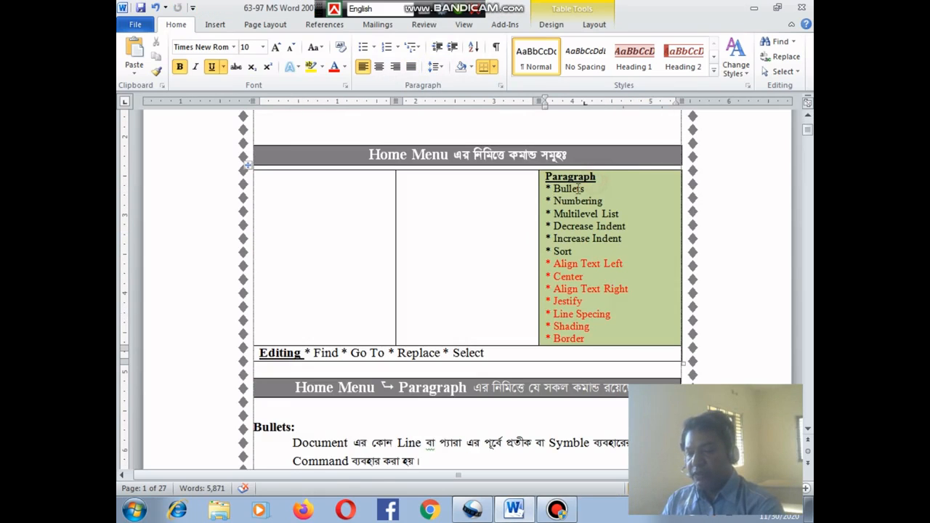
click(584, 226)
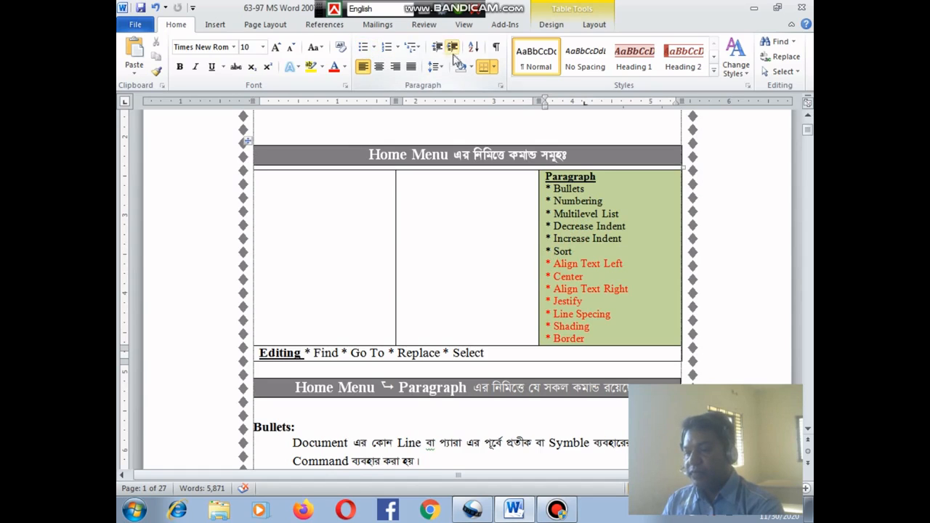
click(458, 435)
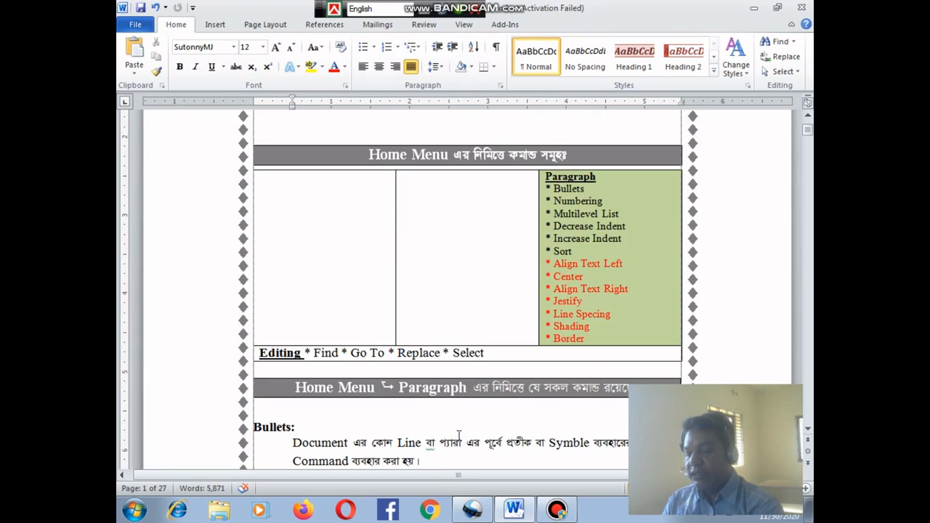
scroll(440, 393, down, 1)
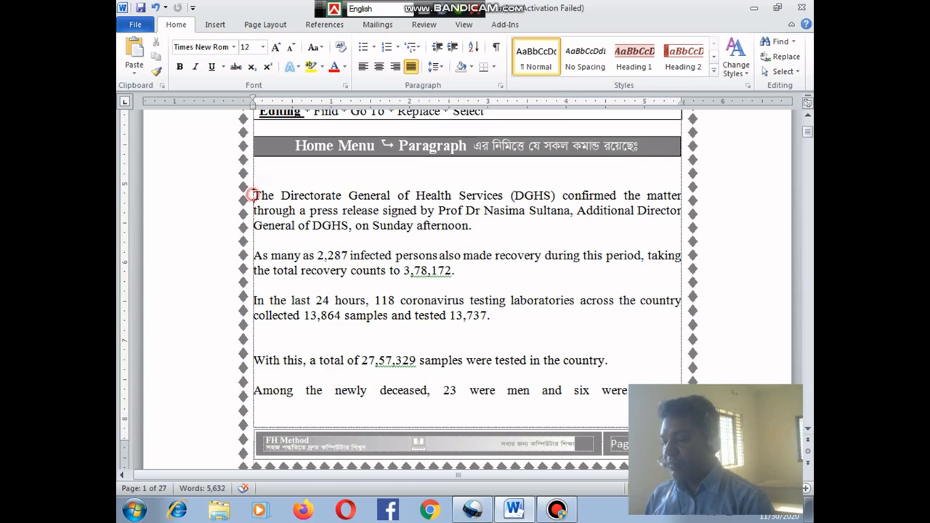
Split the first DGHS paragraph below the Paragraph heading into two paragraphs after the word "matter".
mouse_move(253, 195)
mouse_down()
mouse_move(617, 201)
mouse_move(648, 228)
mouse_up()
drag(497, 229, 474, 226)
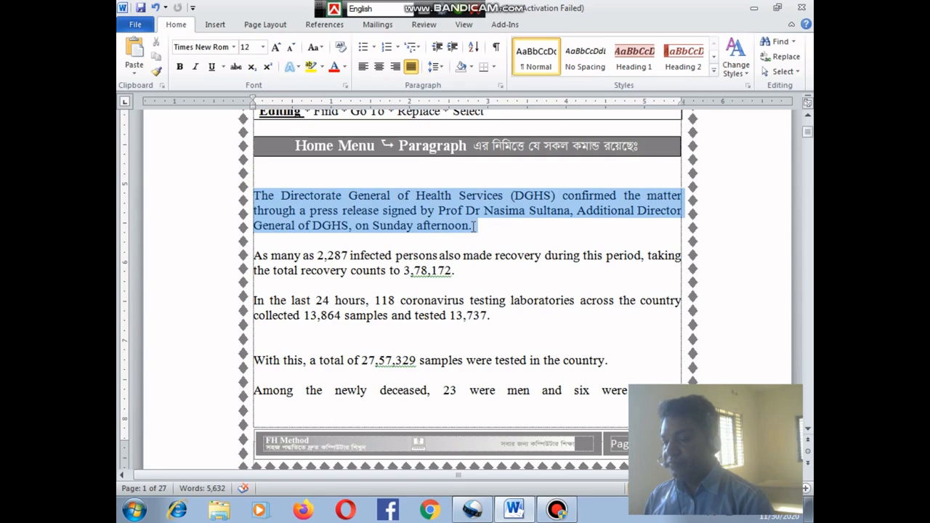
click(294, 225)
drag(249, 196, 473, 225)
click(305, 195)
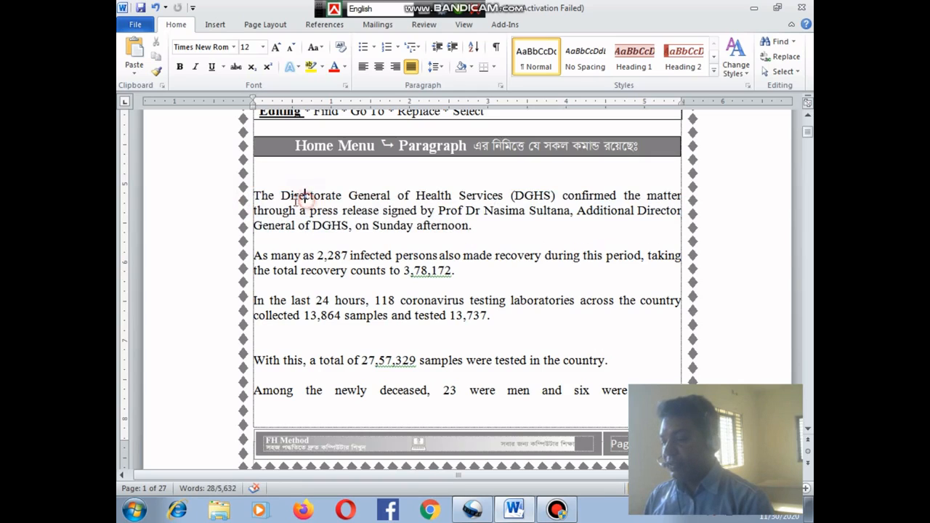
drag(251, 196, 474, 225)
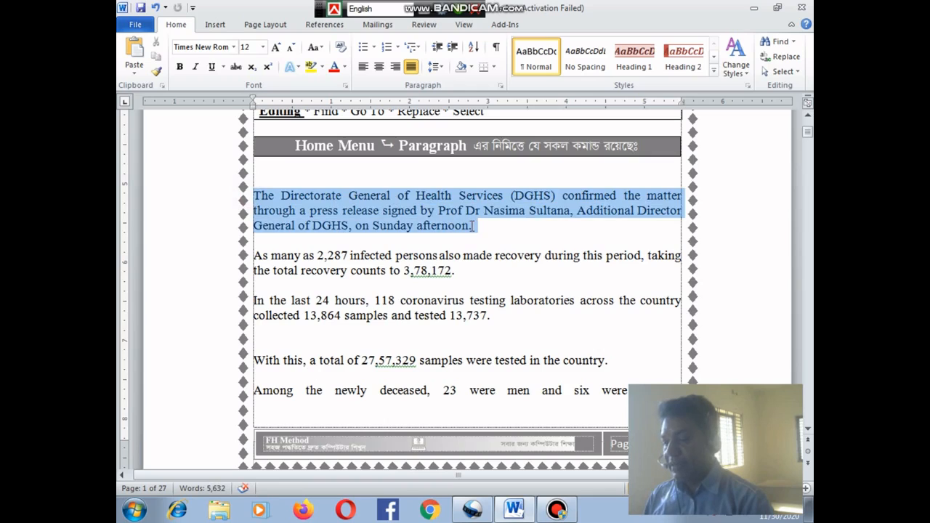
click(675, 196)
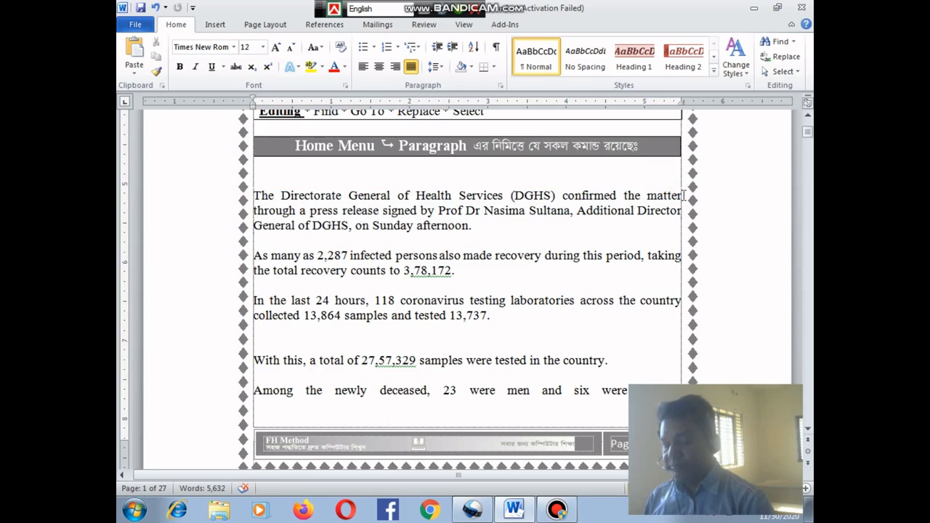
key(Return)
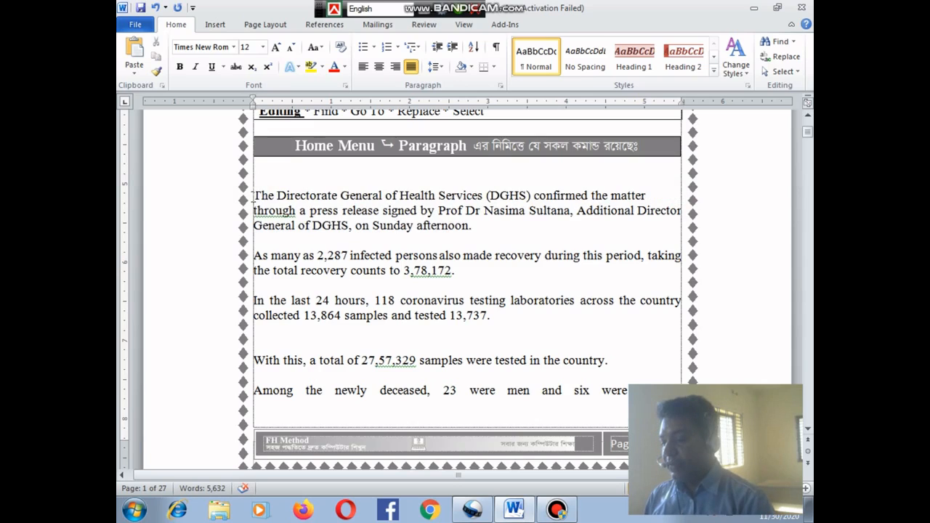
Apply arrowhead bullets to both parts of the split DGHS paragraph.
drag(253, 195, 648, 198)
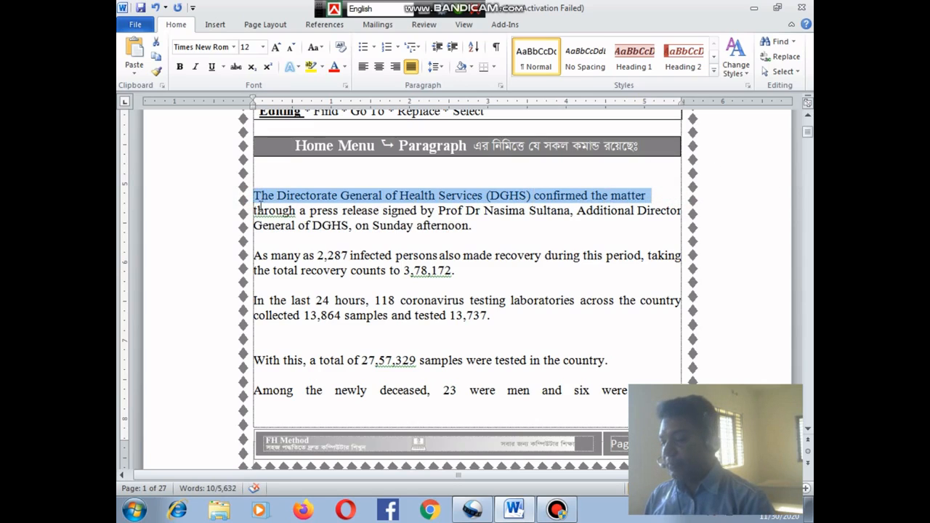
click(255, 196)
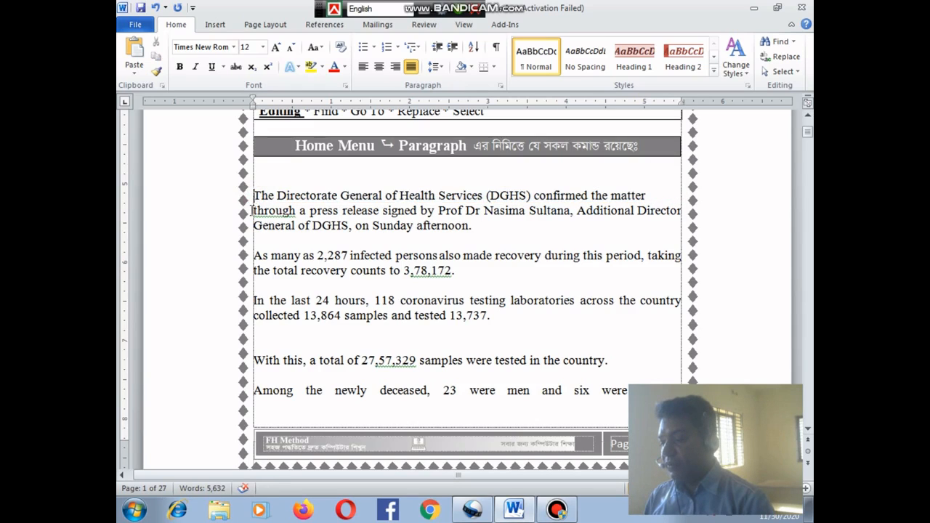
drag(253, 210, 482, 230)
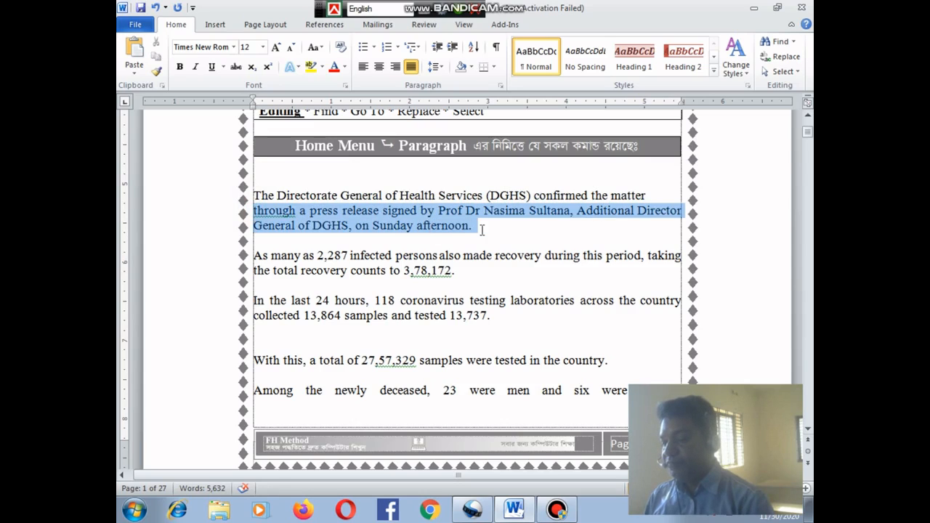
click(282, 226)
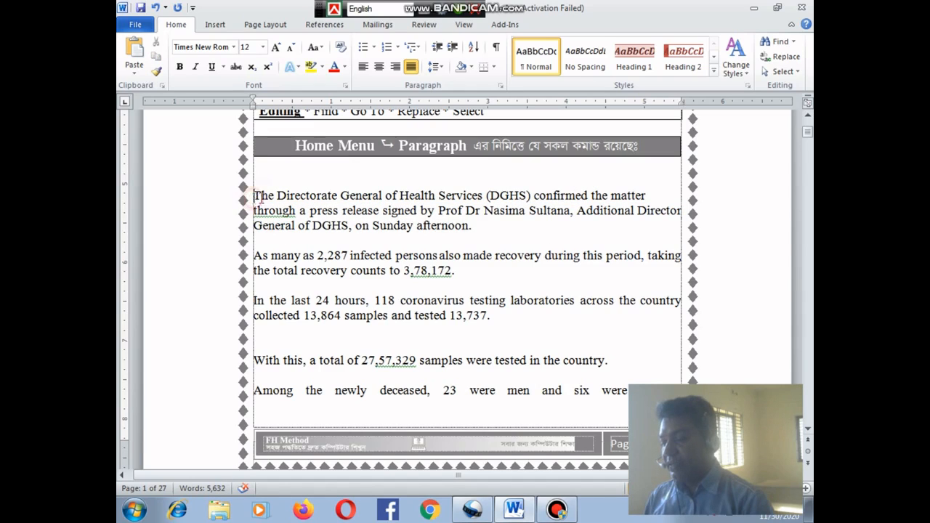
drag(253, 196, 472, 227)
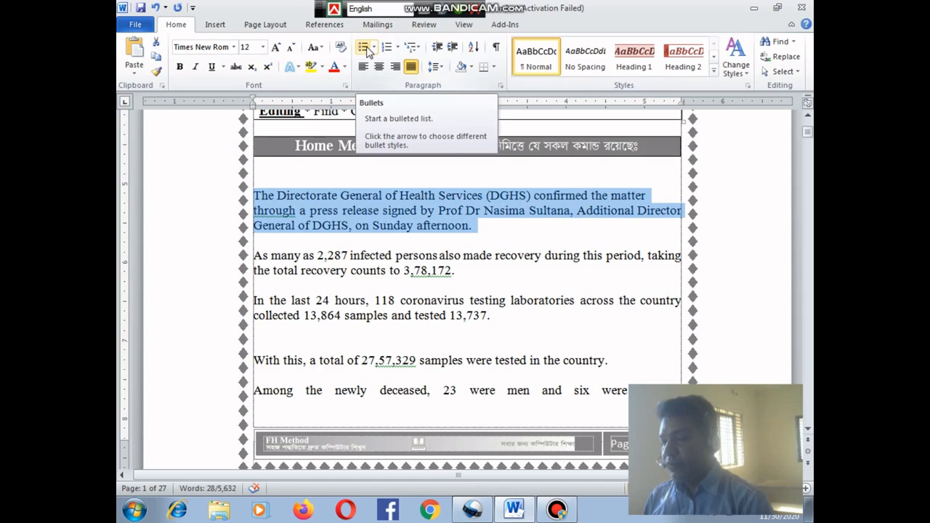
click(375, 48)
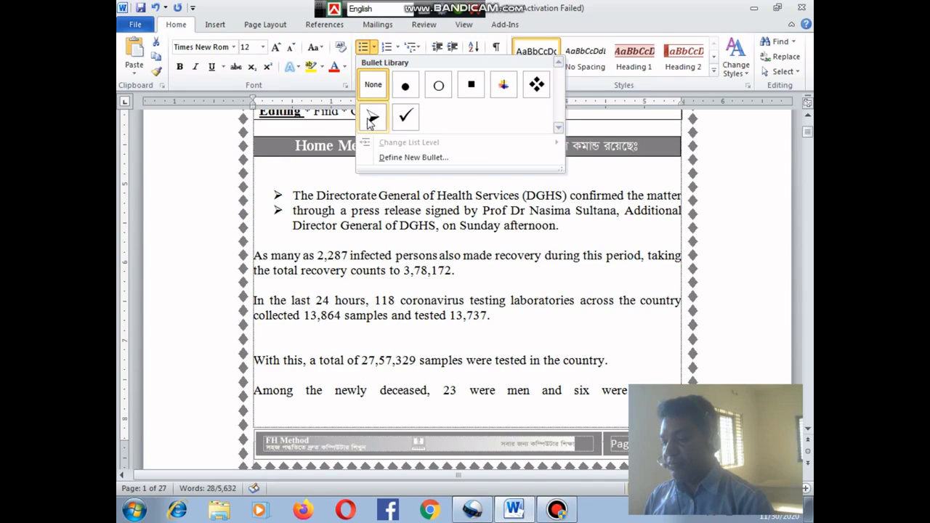
click(371, 118)
click(303, 222)
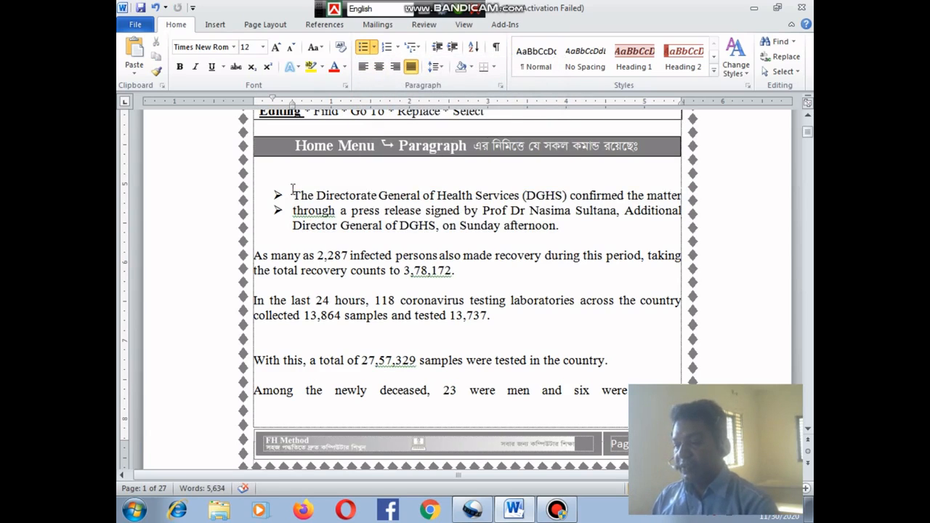
Undo the arrowhead bullets and rejoin the two parts of the DGHS text into a single paragraph.
drag(292, 195, 663, 202)
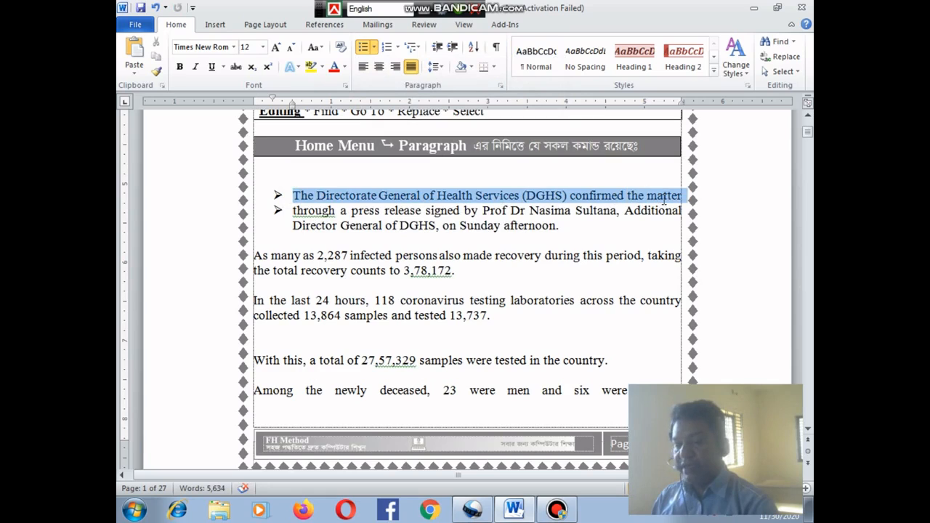
drag(292, 211, 504, 241)
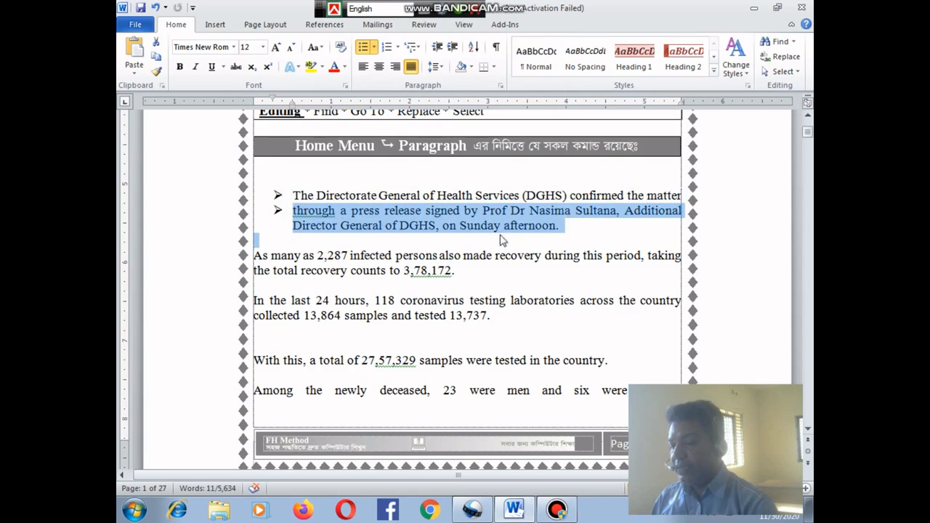
click(295, 210)
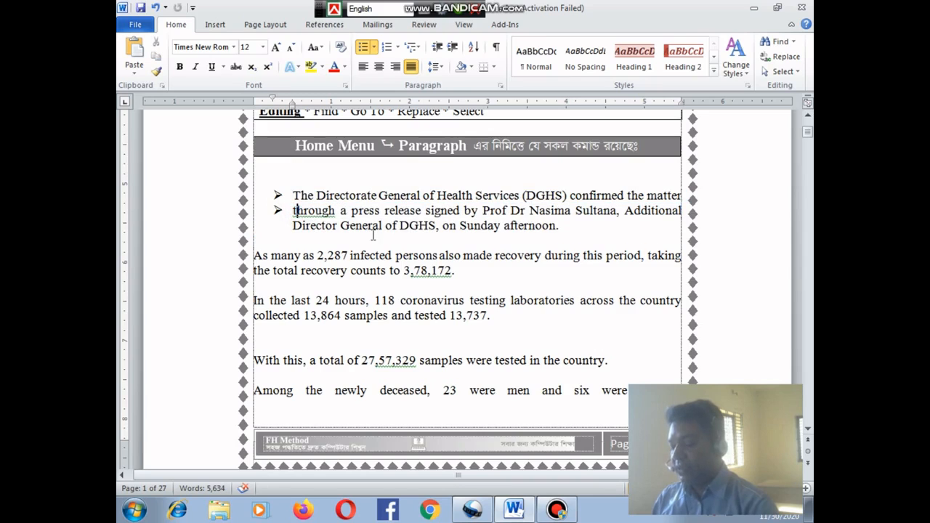
key(ctrl+z)
click(364, 230)
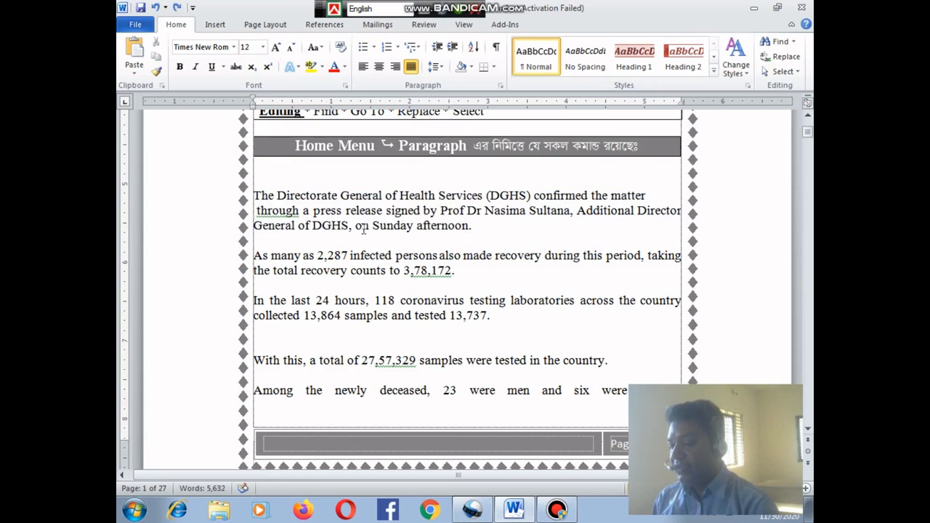
key(BackSpace)
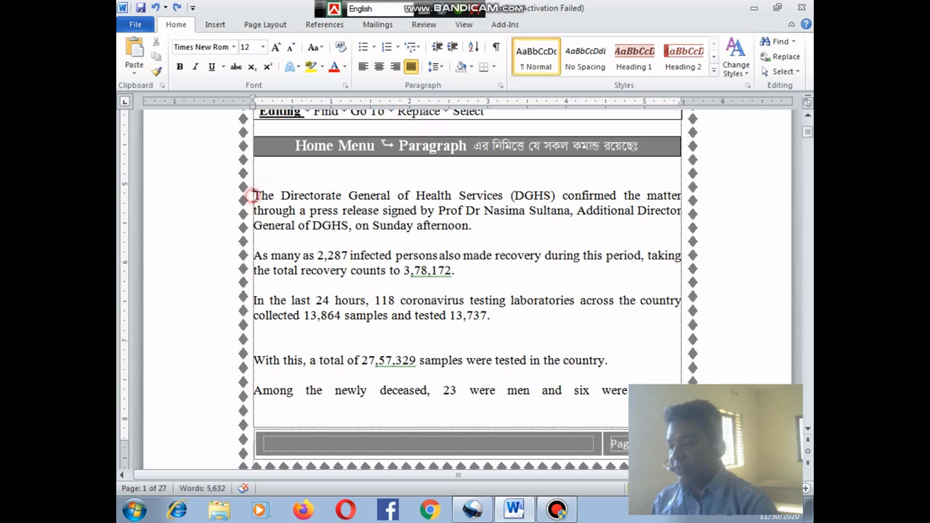
Apply an arrowhead bullet to the whole first DGHS paragraph.
mouse_move(253, 195)
mouse_down()
mouse_move(472, 202)
mouse_move(483, 223)
mouse_up()
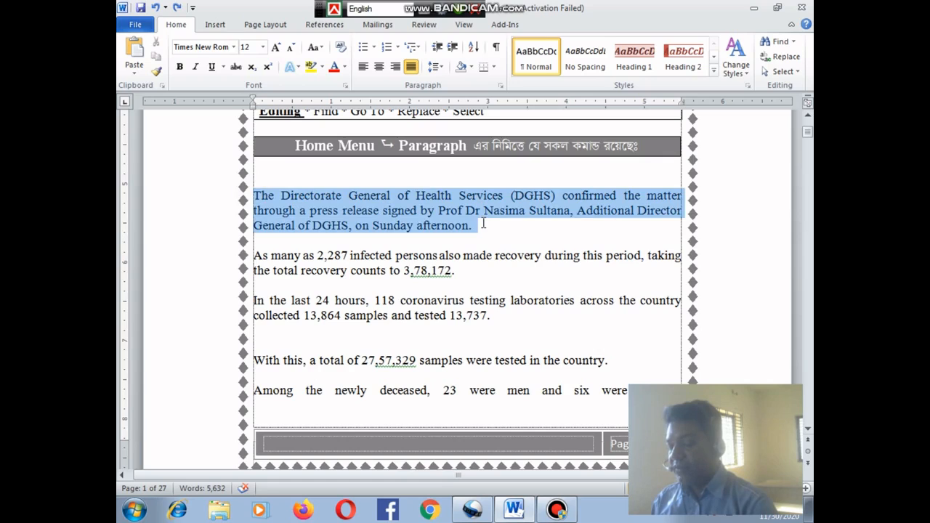
click(250, 196)
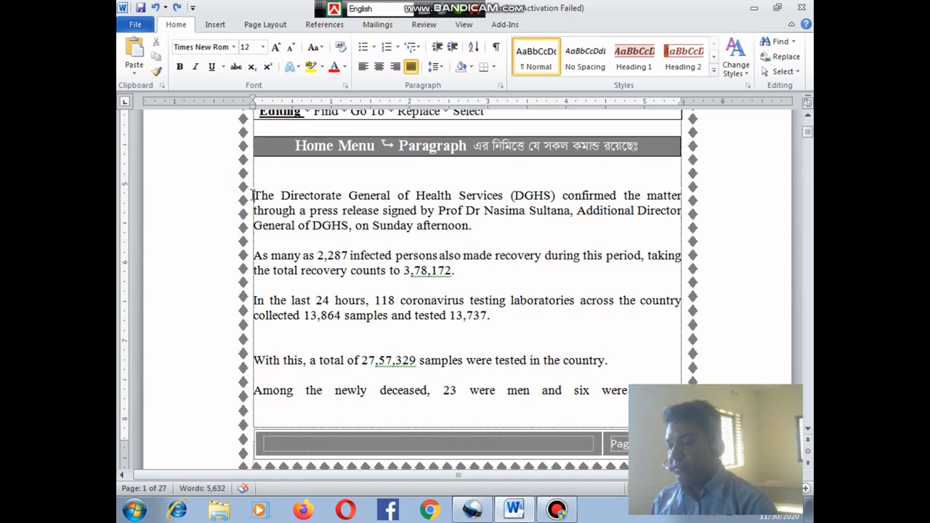
drag(252, 196, 479, 223)
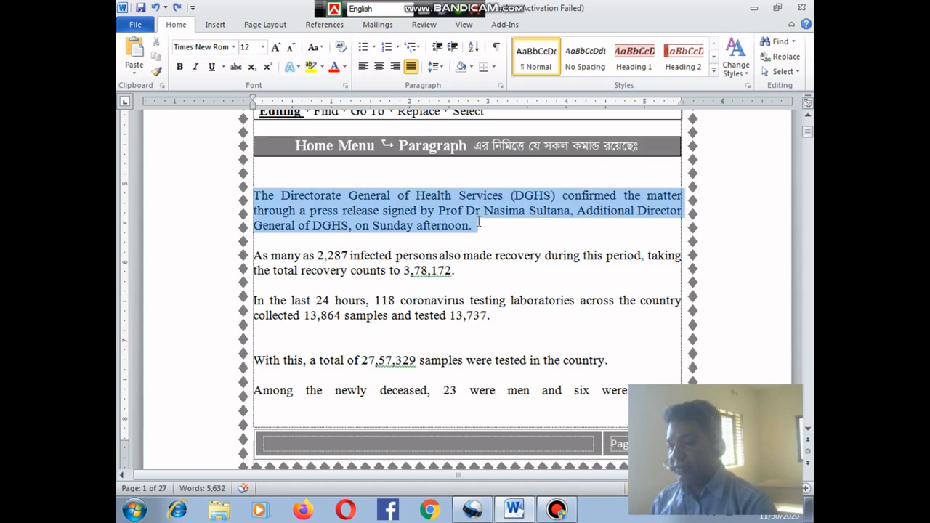
click(374, 48)
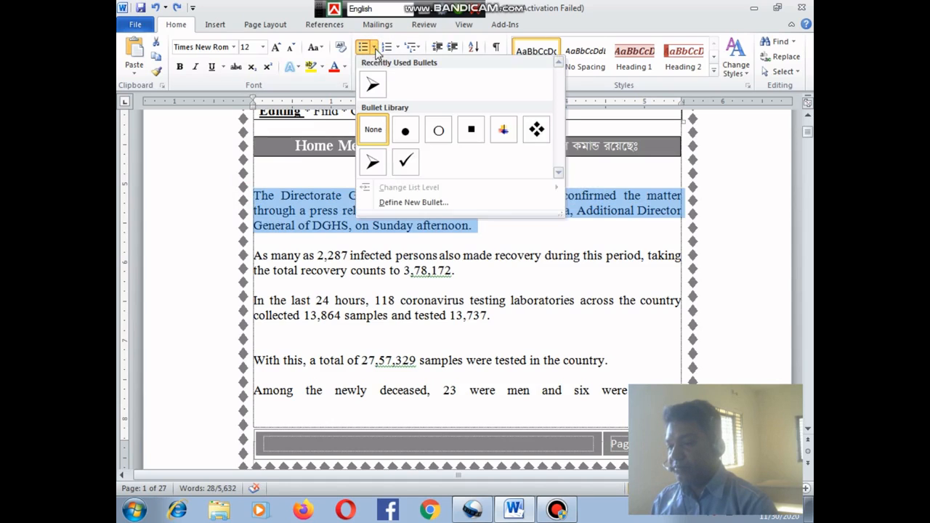
click(372, 84)
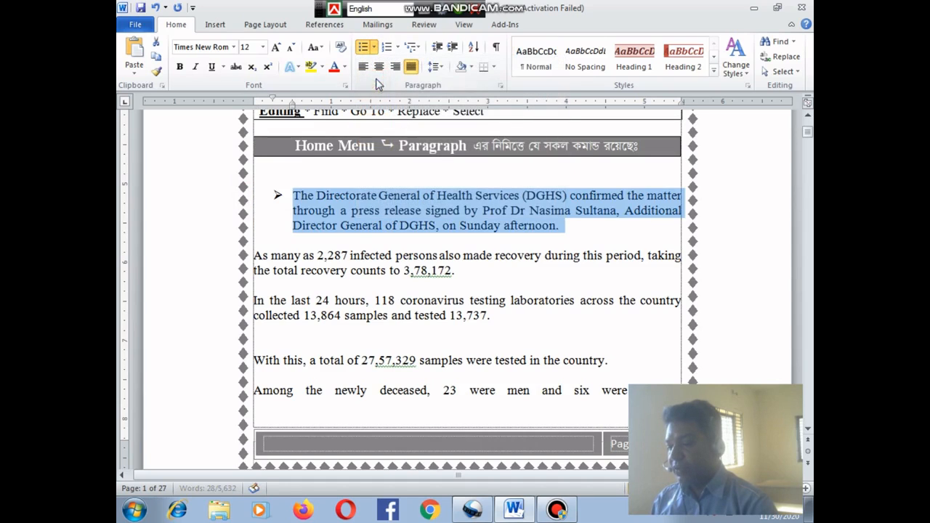
click(300, 196)
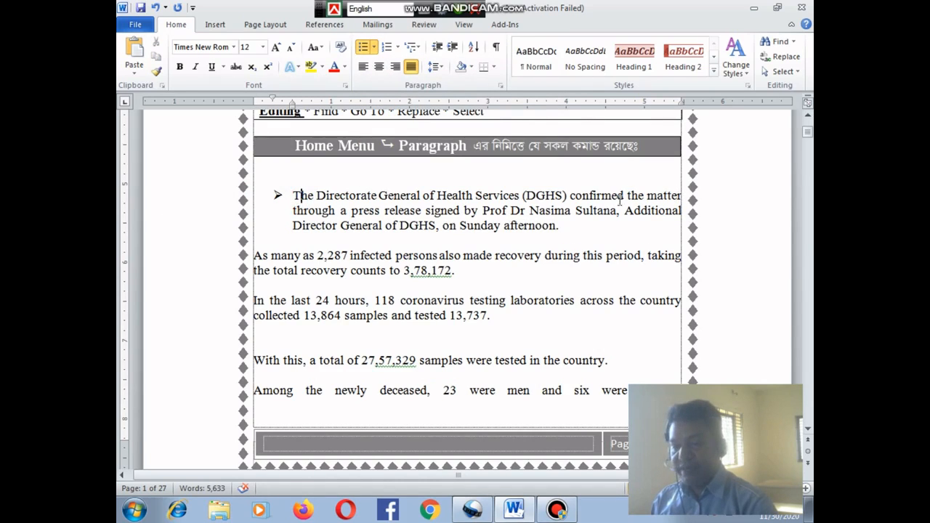
Split the bulleted paragraph after "matter" so "through a press release" starts a second bullet without a leading space.
click(682, 195)
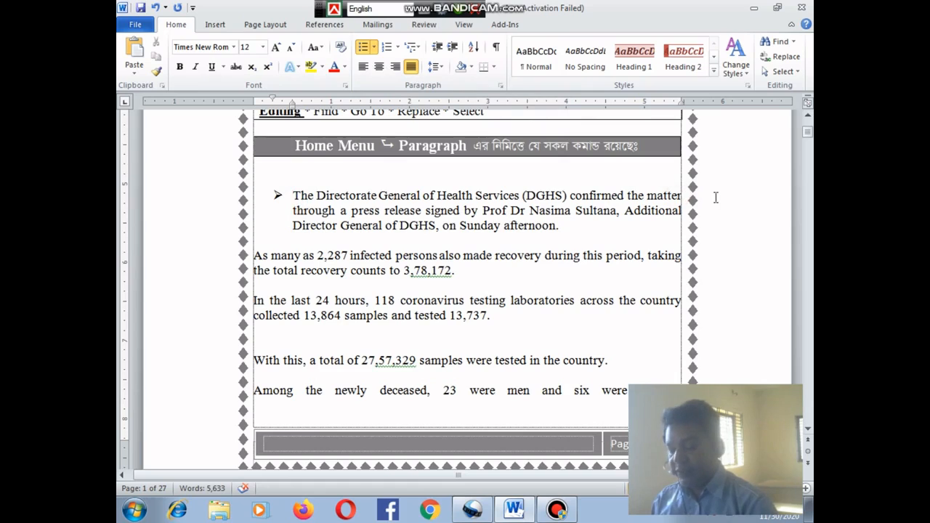
key(Return)
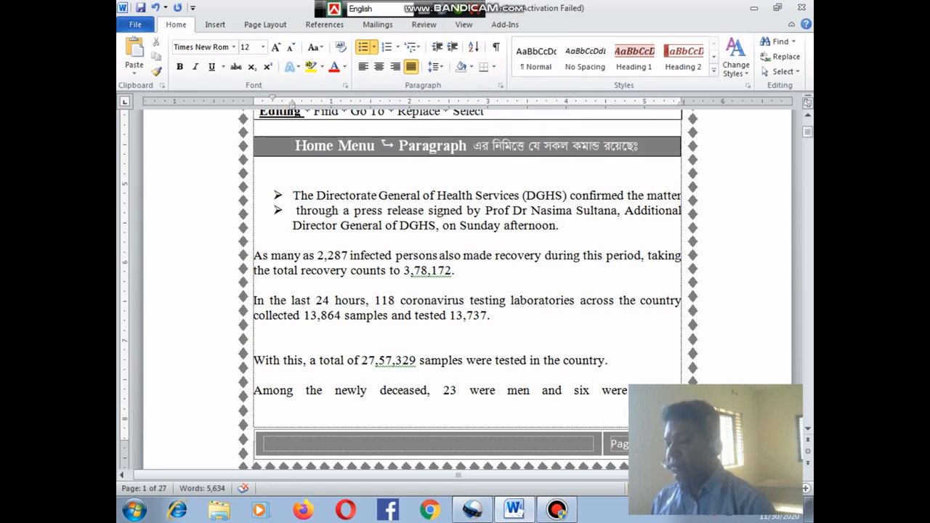
key(Delete)
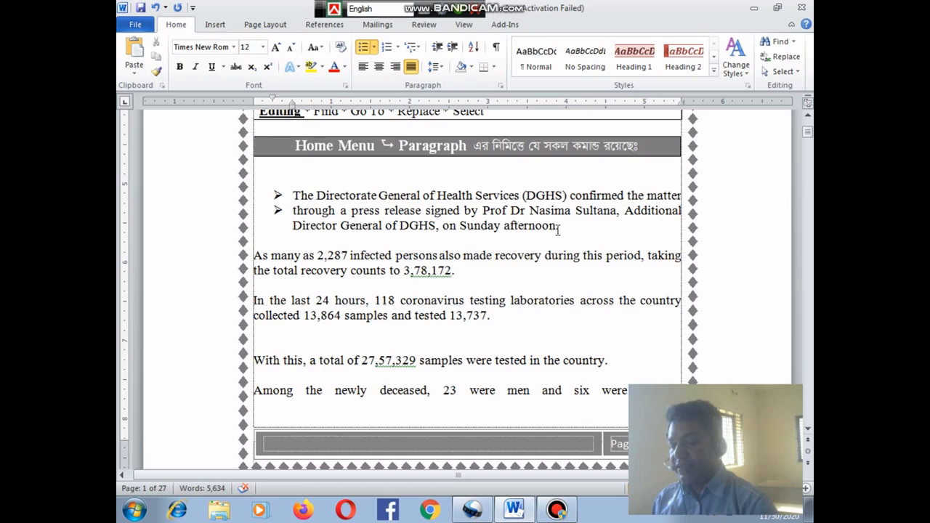
Add a third bullet after "on Sunday afternoon." reading "Bangladesh is a very nice country.".
click(591, 229)
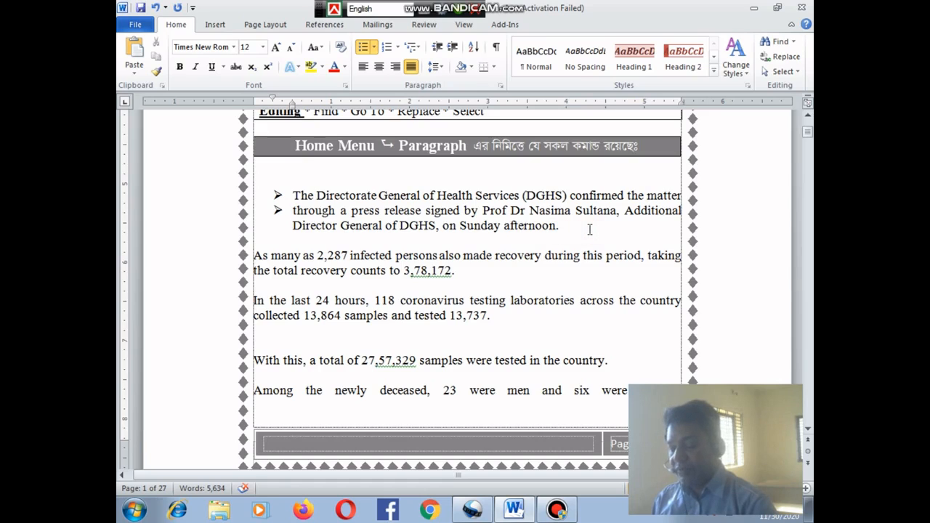
key(Return)
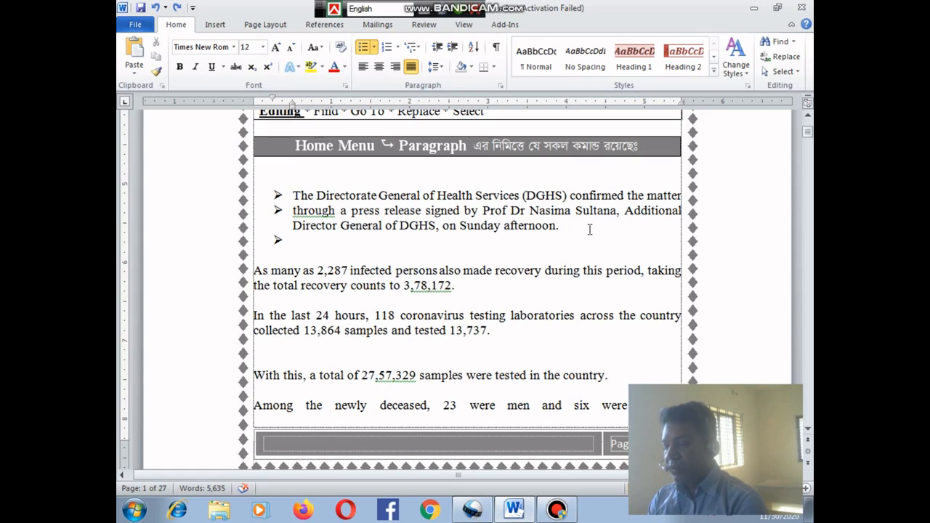
text(Ban)
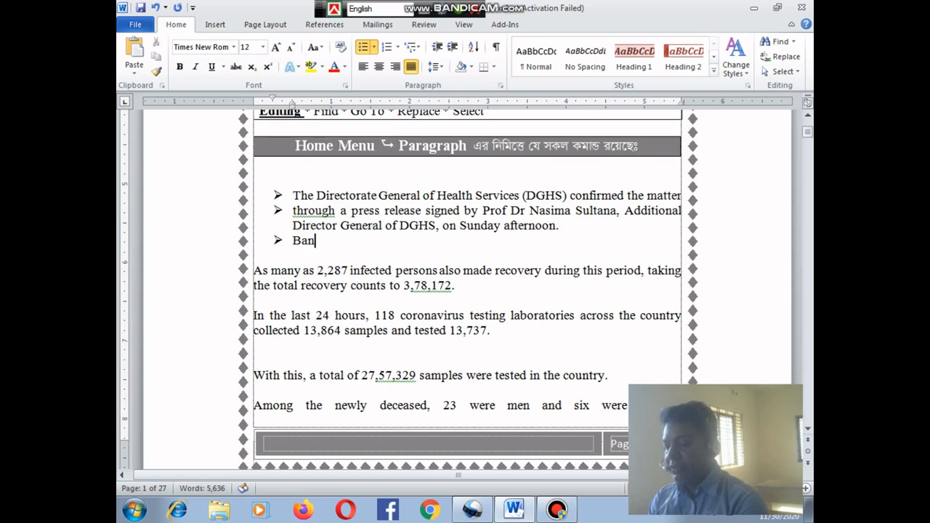
text(gladesh is)
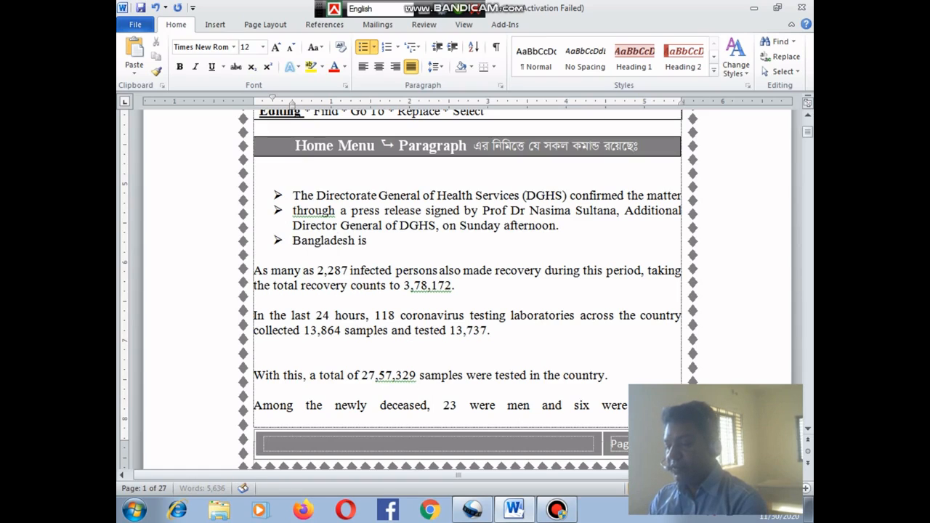
text( a very nice countr)
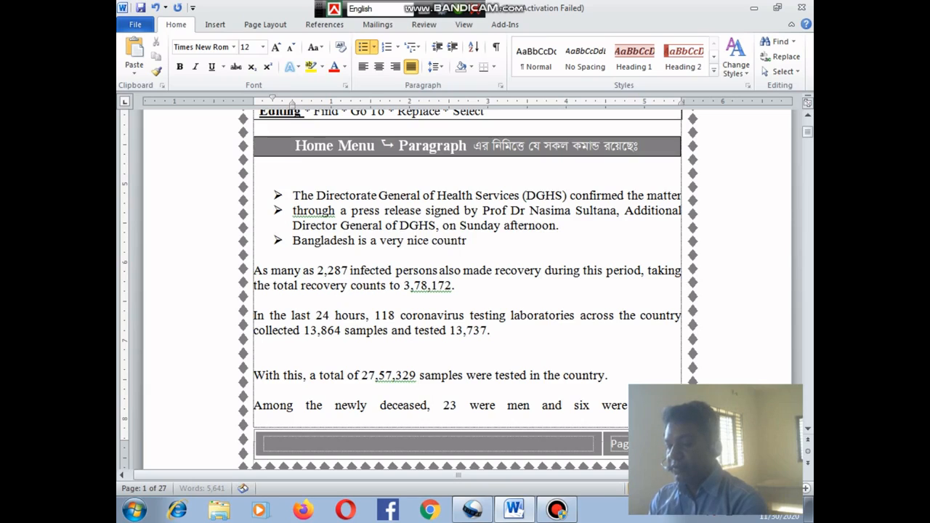
text(y.)
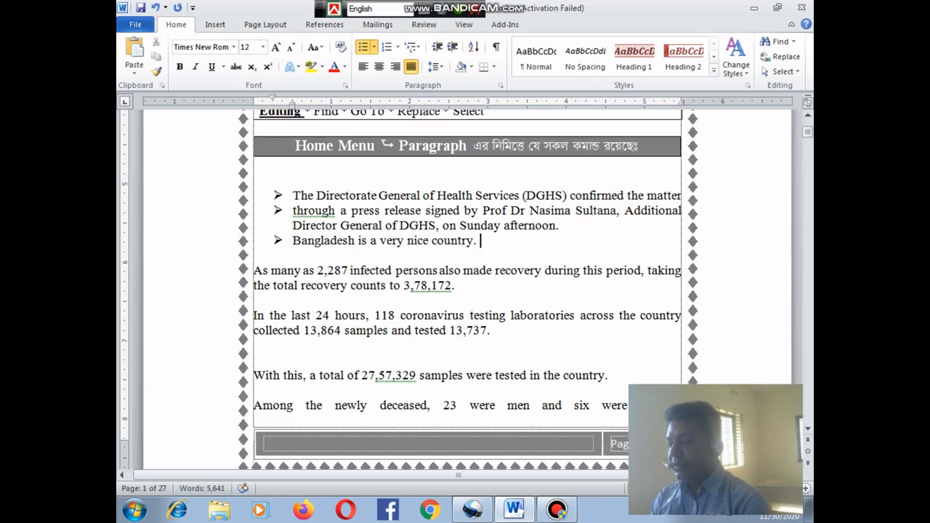
End the arrowhead list after "Bangladesh is a very nice country." and start a four-diamond bullet on the following line.
key(Return)
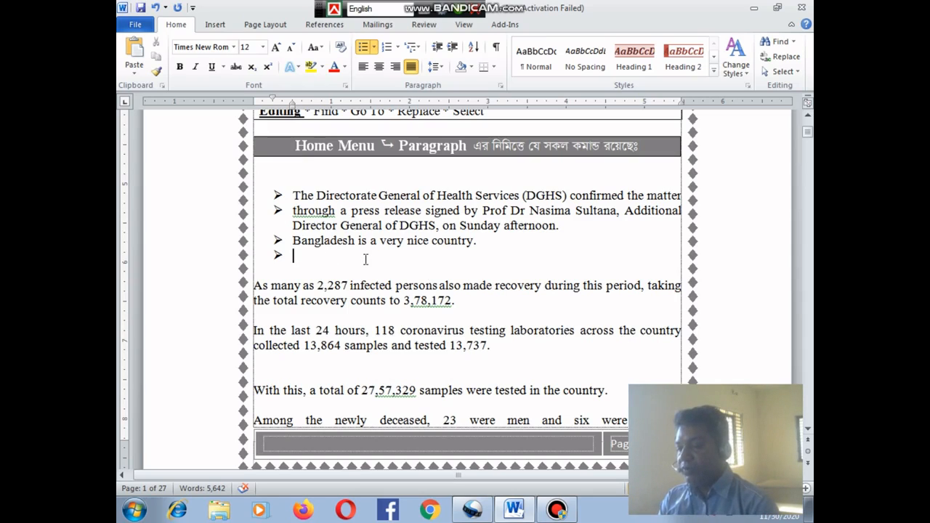
key(Return)
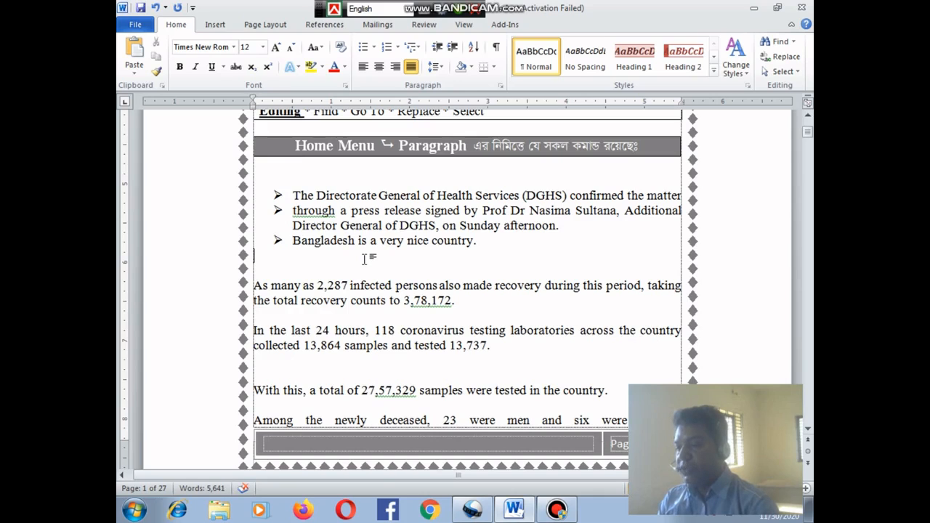
click(373, 48)
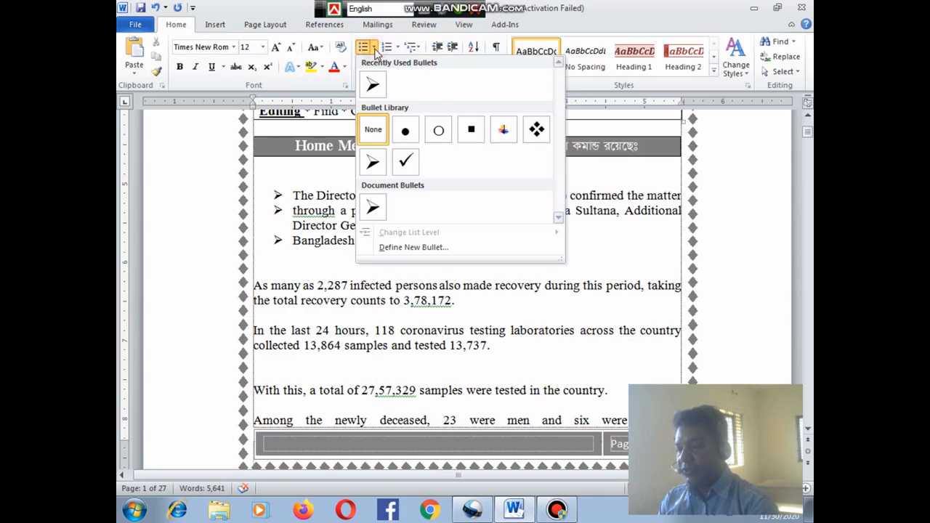
click(536, 130)
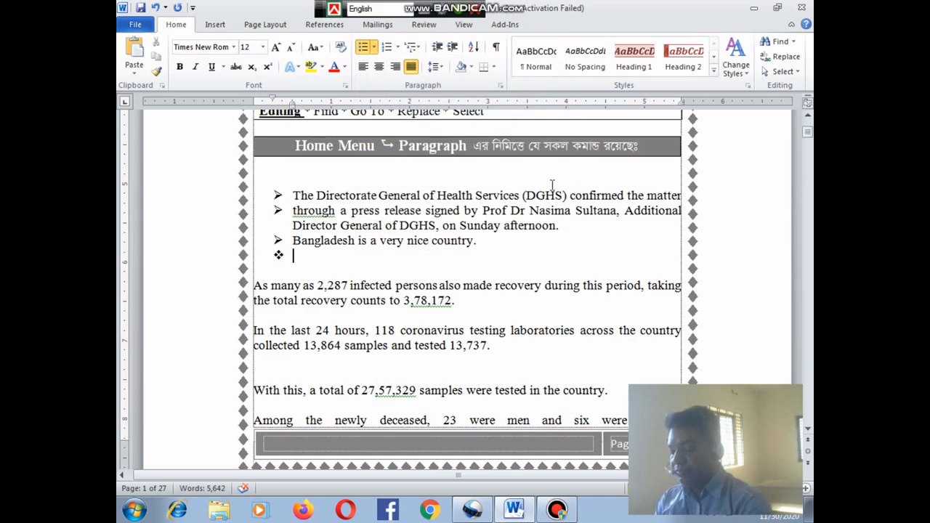
Fill two diamond bullets with "Upazila Community E-Center." and "Sreepur, Magura", and start an empty bullet below them.
text(U)
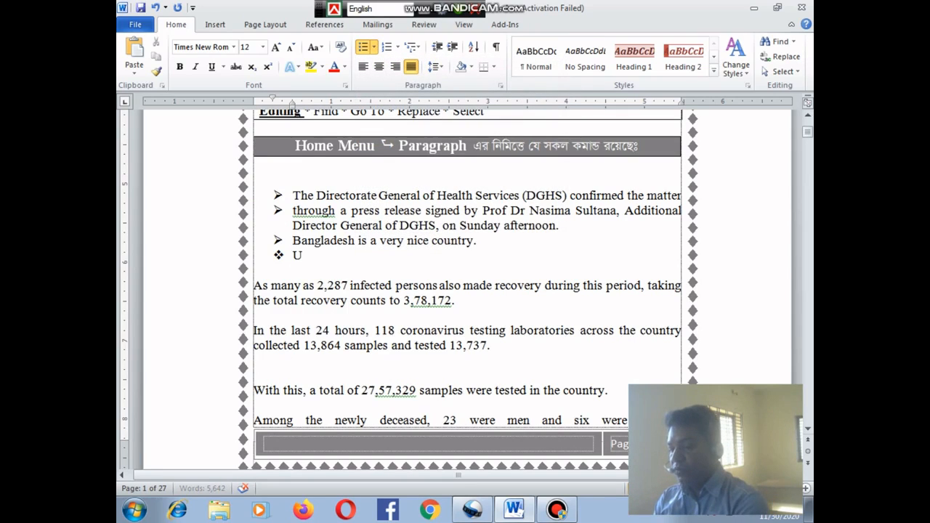
text(pazila Com)
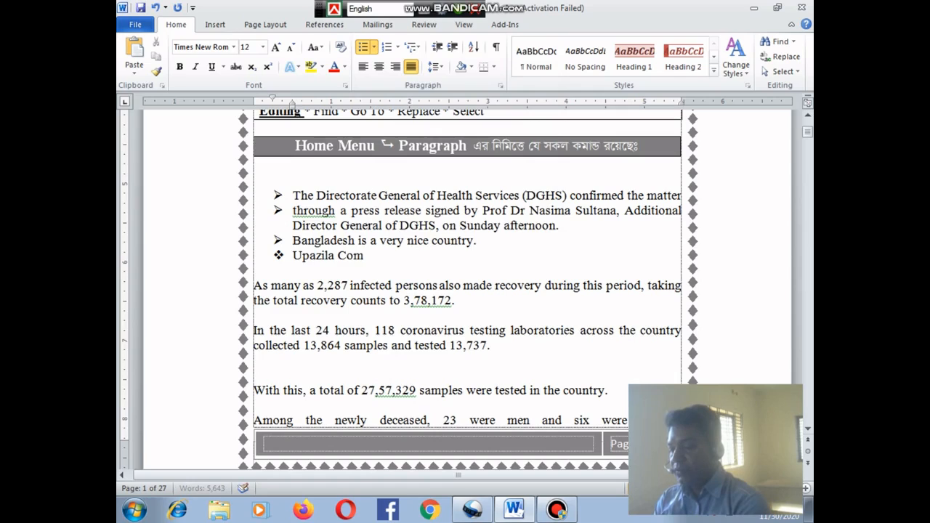
text(munity E-Cenb)
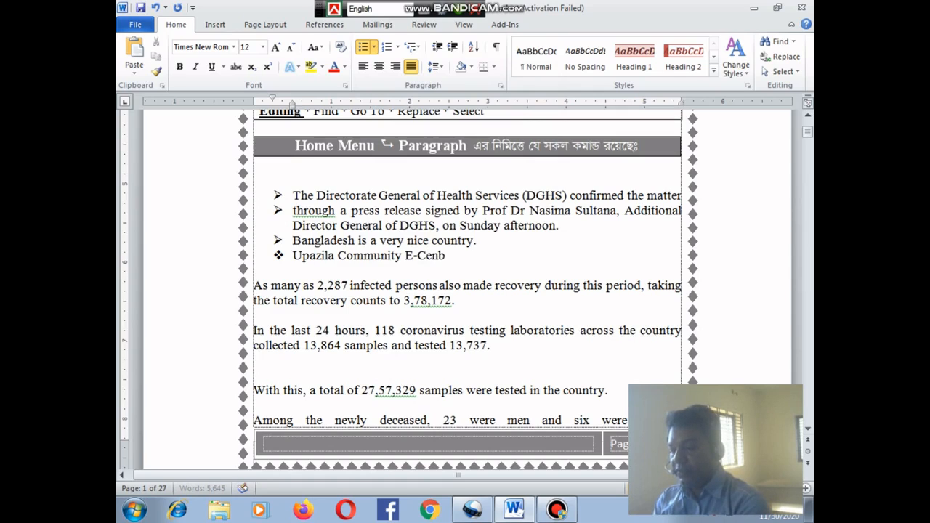
key(BackSpace)
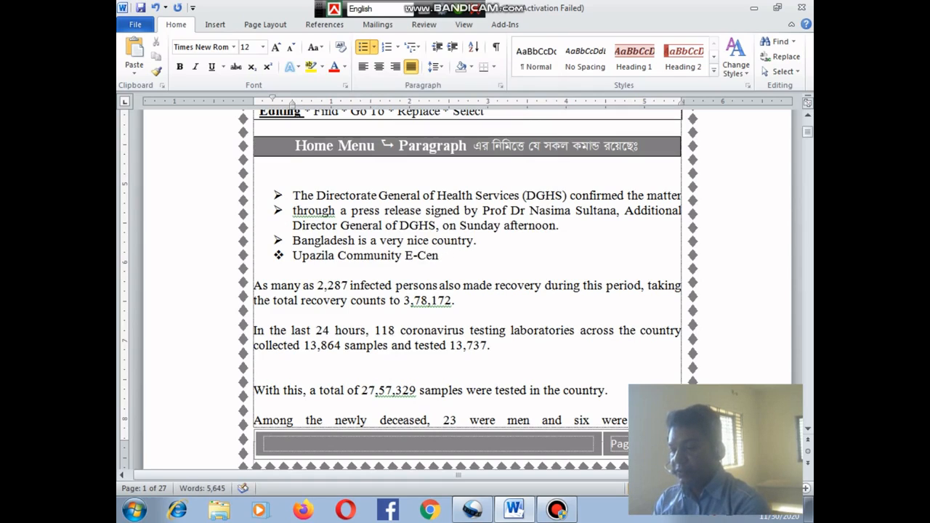
text(ter.)
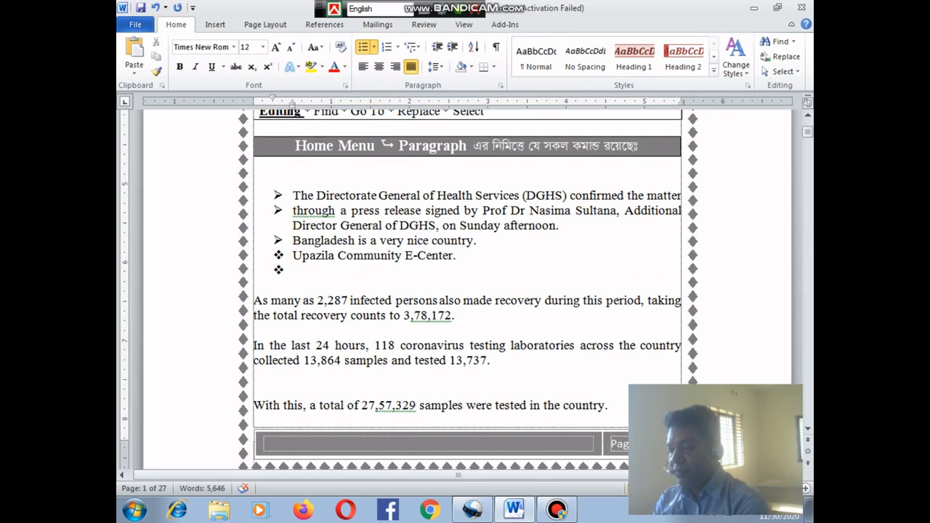
text(Sreepur,)
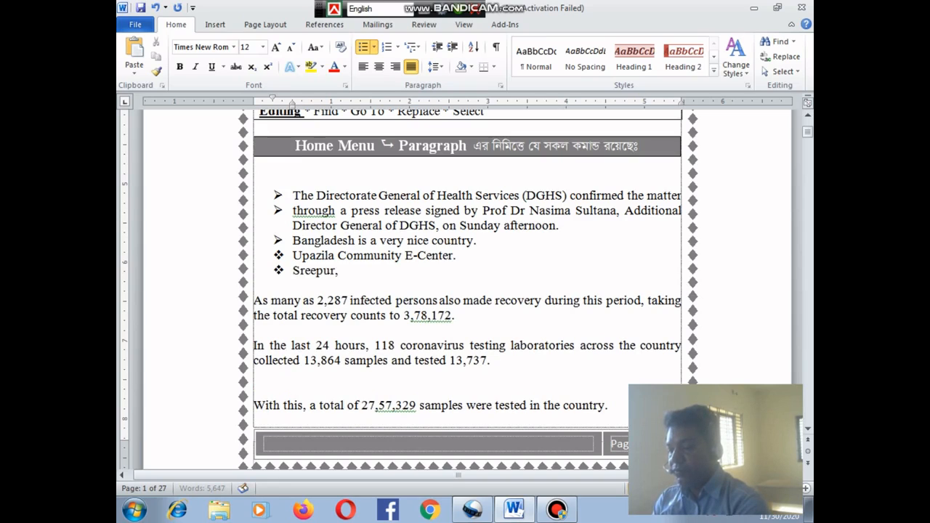
text( Magura)
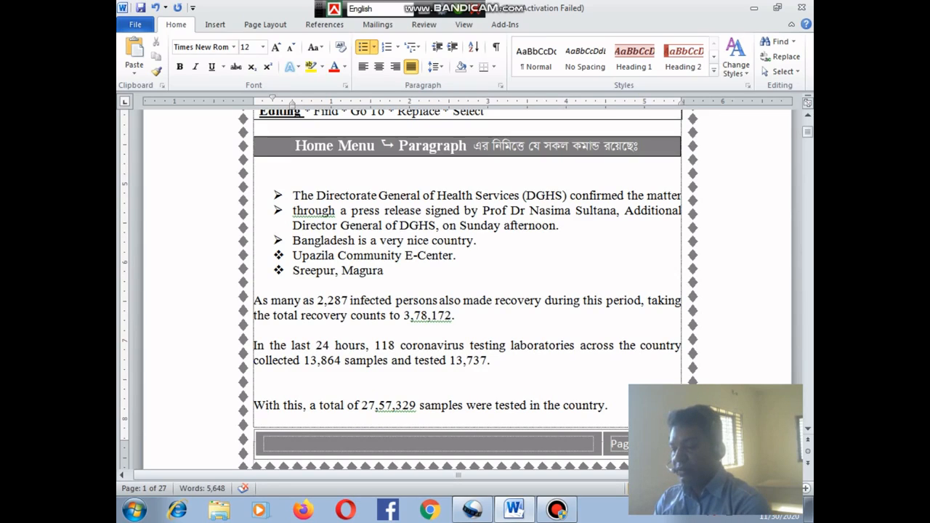
key(Return)
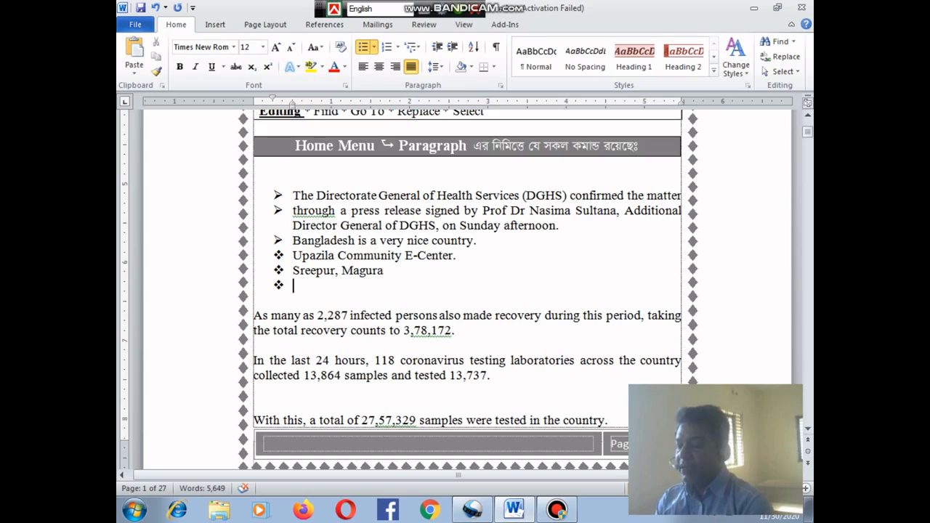
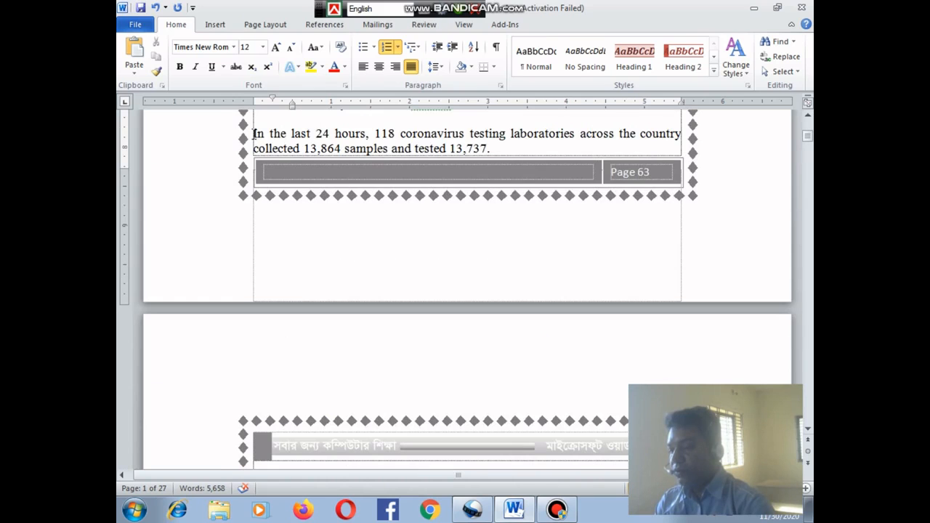
Insert two line breaks before the "In the last 24 hours" paragraph to push it onto the following page.
click(254, 135)
key(Return)
key(Return)
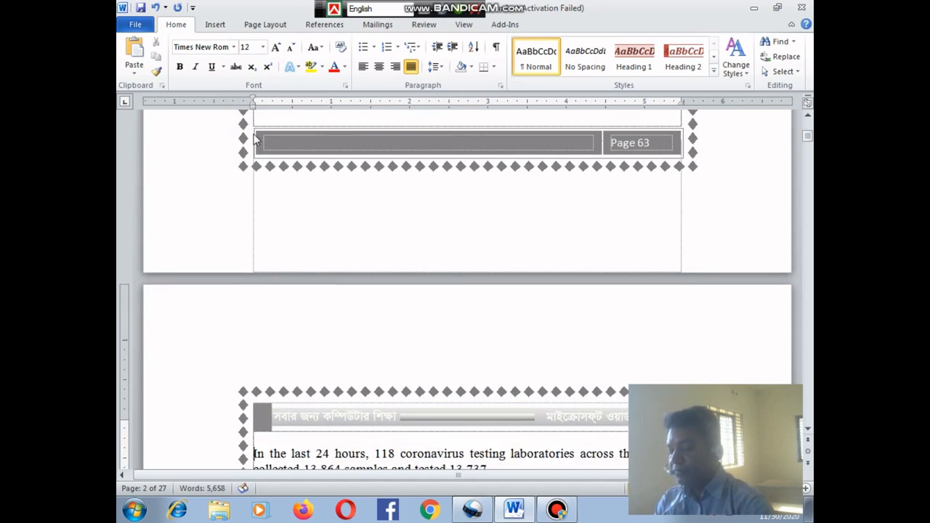
Apply 1. 2. 3. numbering to the paragraphs from "In the last 24 hours" through "Among the newly deceased".
scroll(254, 138, down, 6)
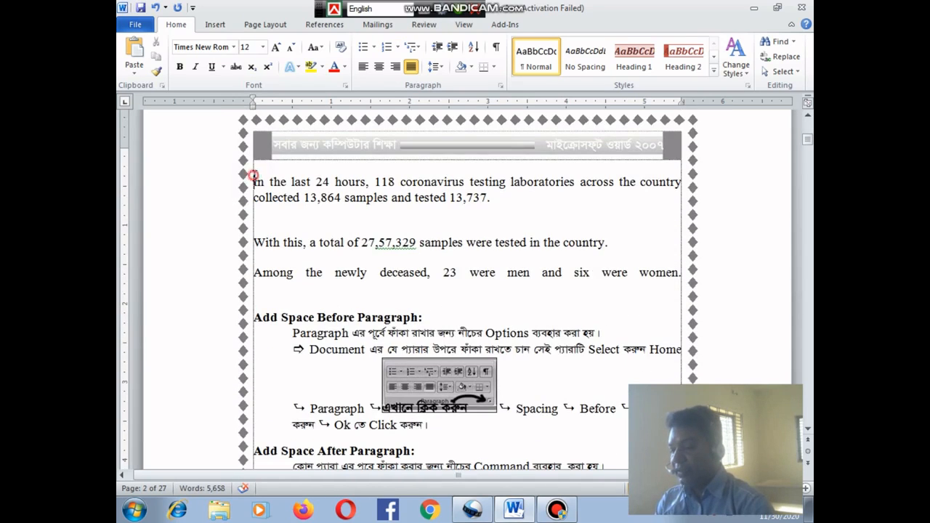
drag(253, 174, 639, 278)
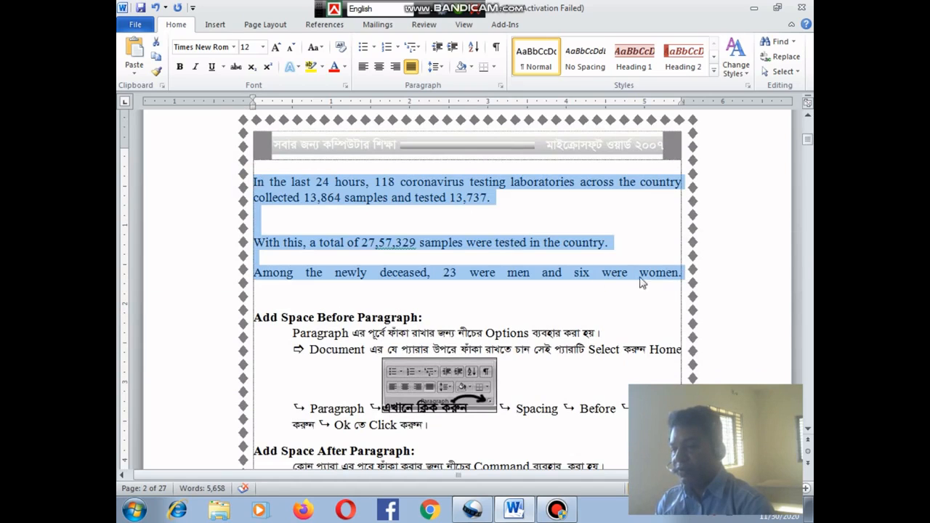
click(398, 47)
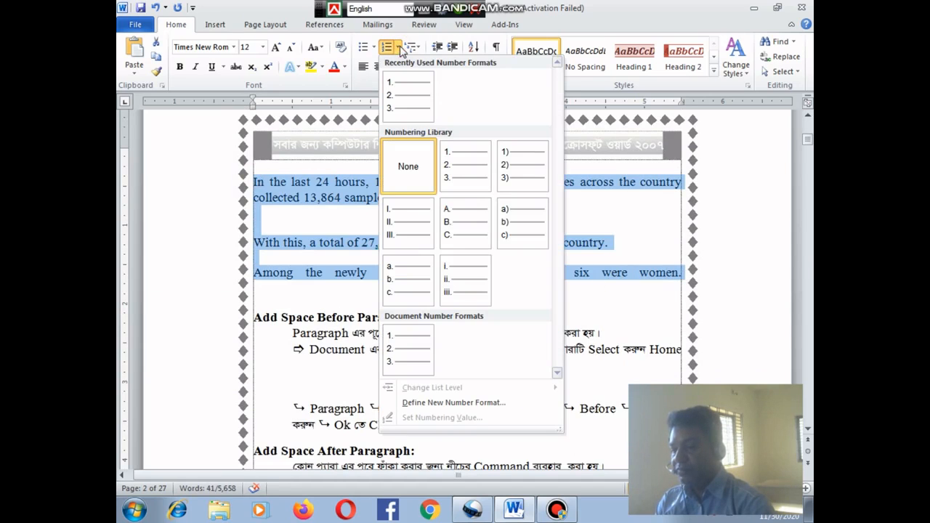
click(456, 178)
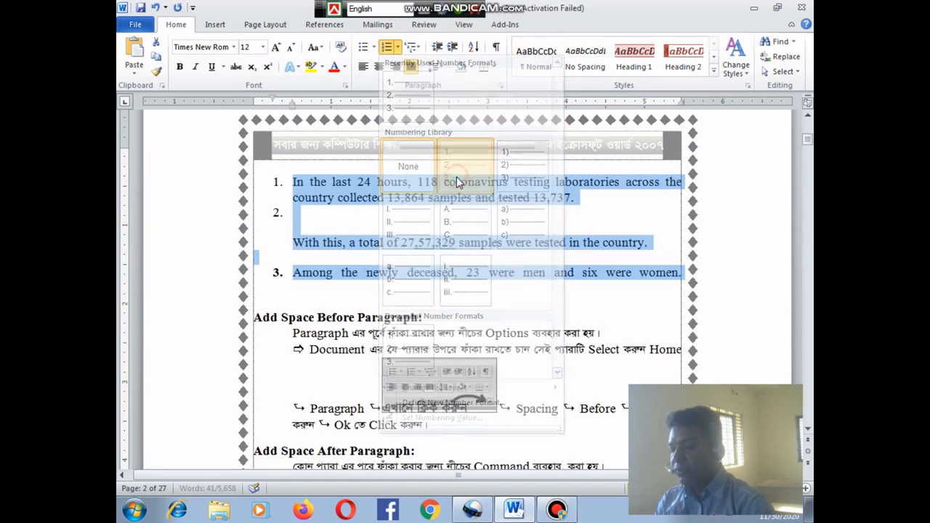
click(336, 230)
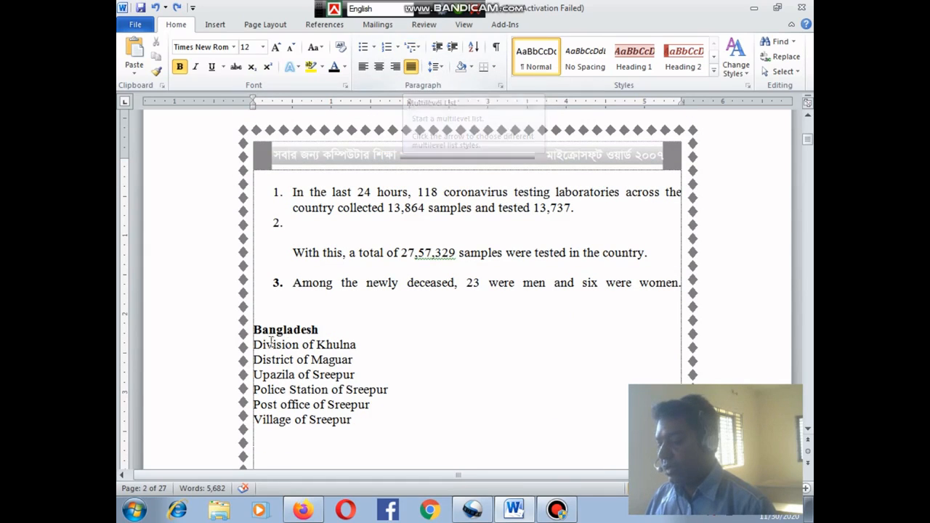
Apply the multilevel list with diamond, arrowhead and square bullets to the lines from "Bangladesh" through "Village of Sreepur".
drag(252, 330, 364, 418)
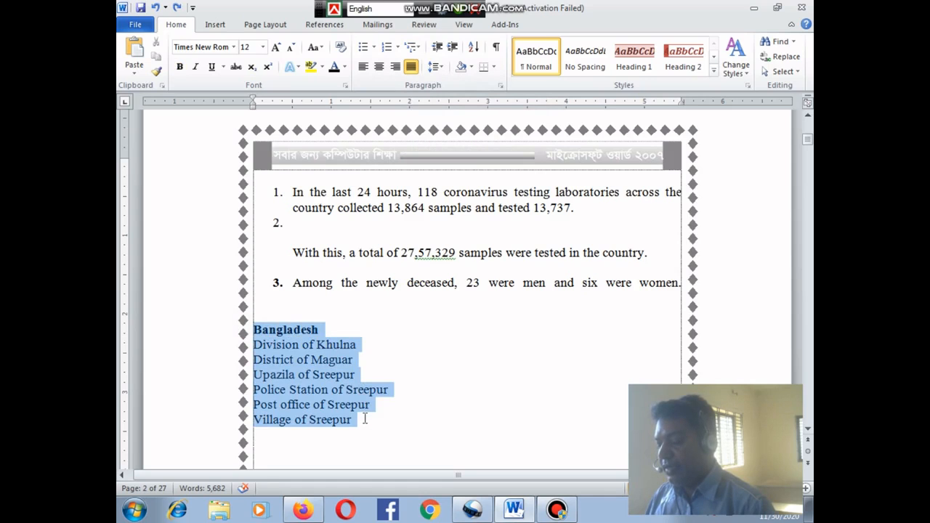
click(309, 329)
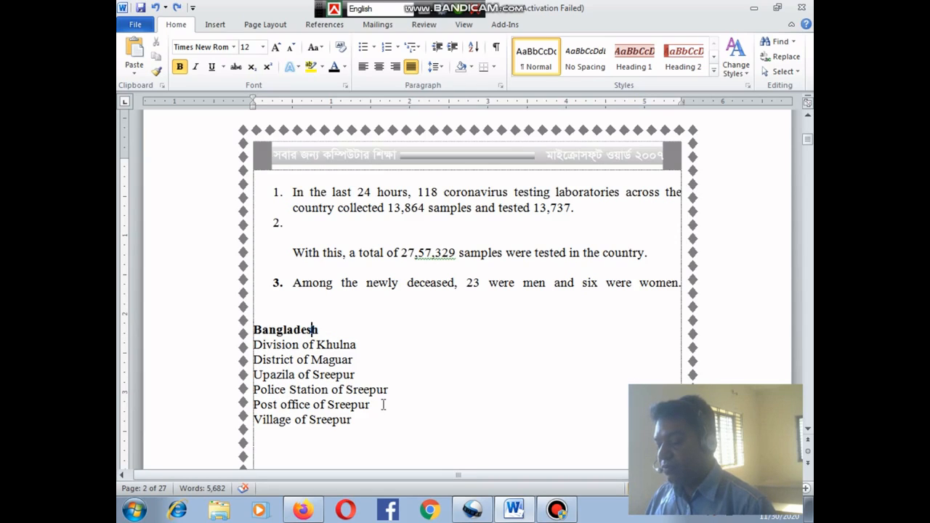
click(369, 424)
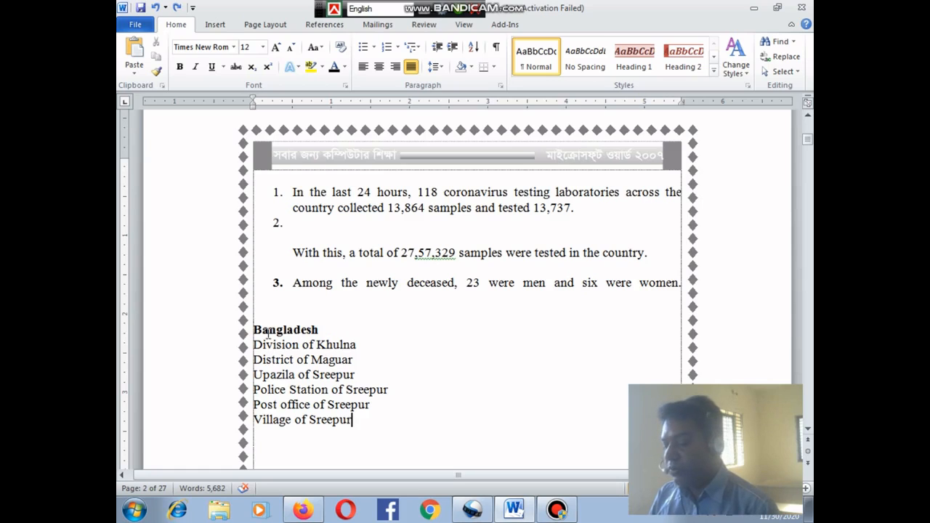
drag(249, 330, 350, 412)
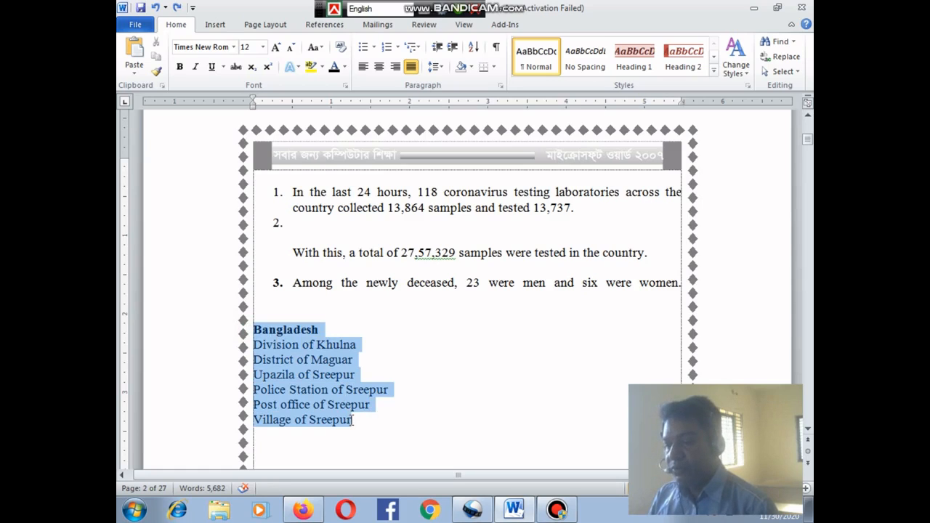
click(418, 47)
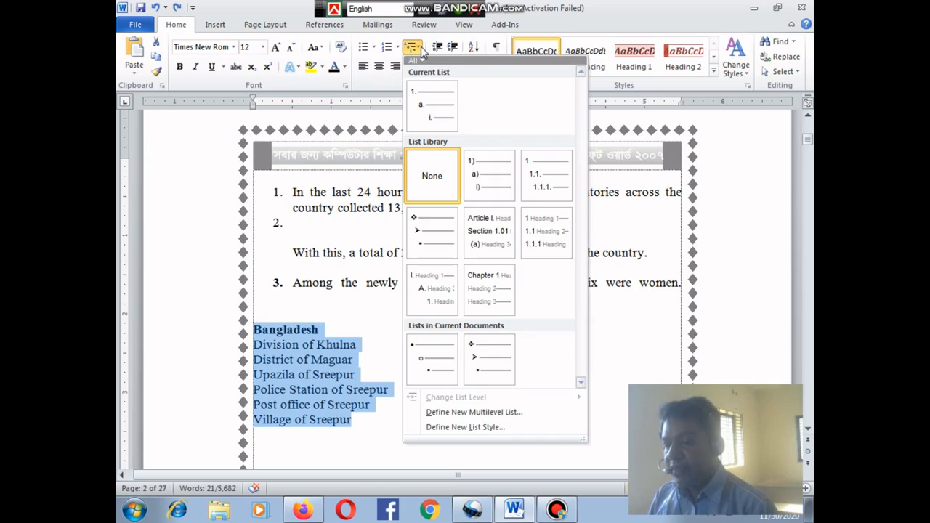
mouse_move(429, 242)
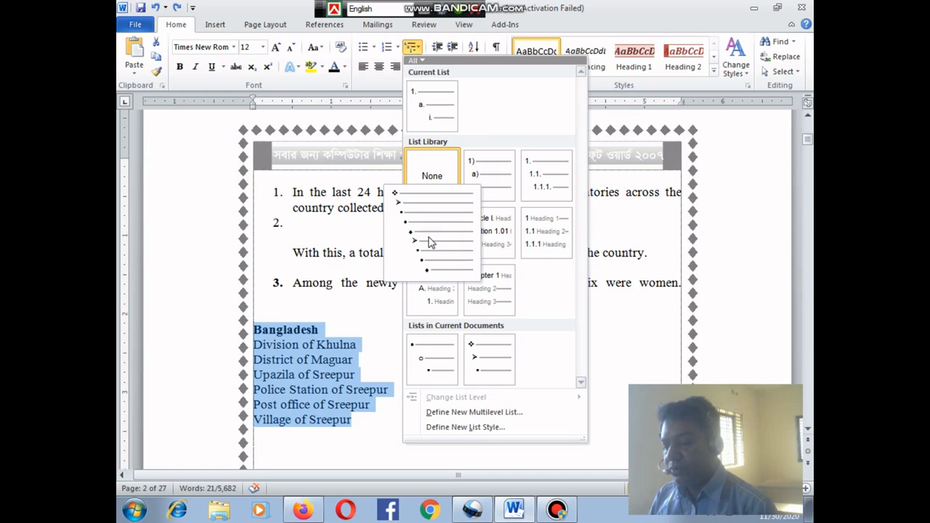
click(429, 242)
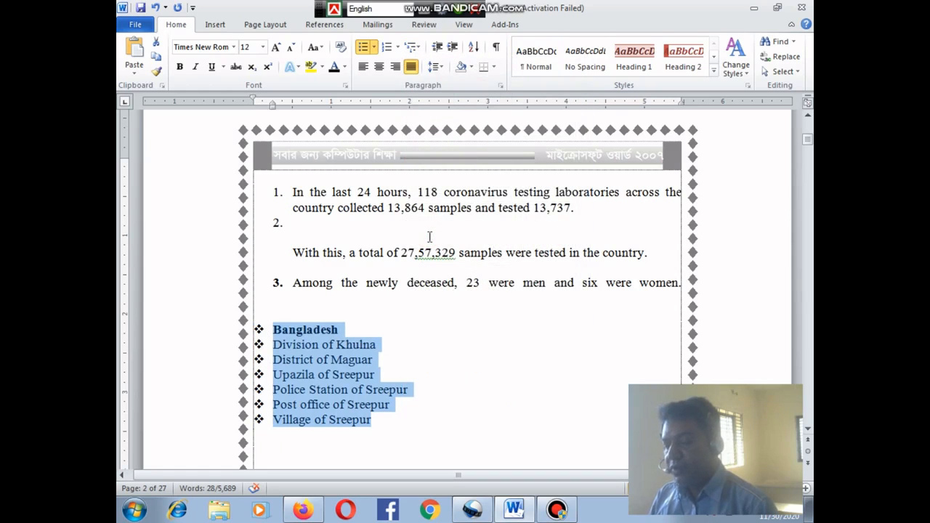
Demote the items from "Division of Khulna" through "Village of Sreepur" to the second list level under "Bangladesh".
click(384, 347)
click(271, 347)
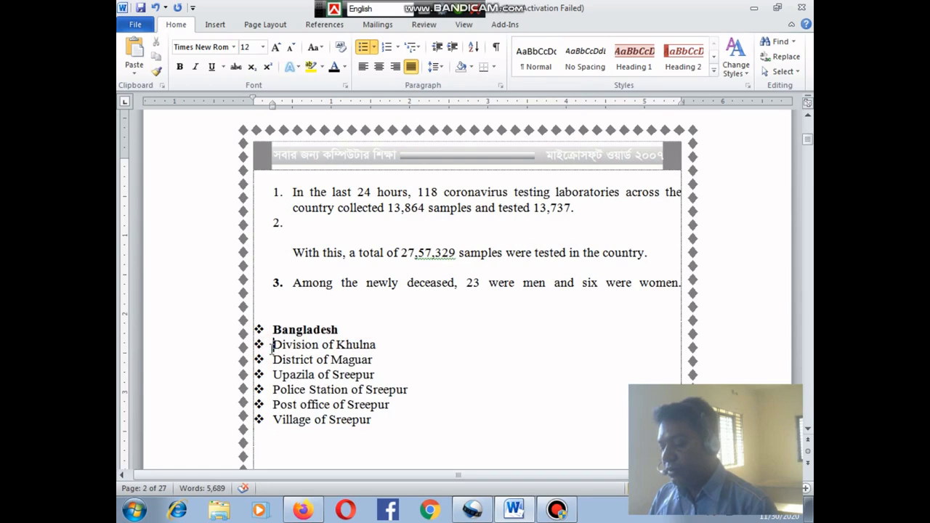
drag(271, 347, 382, 414)
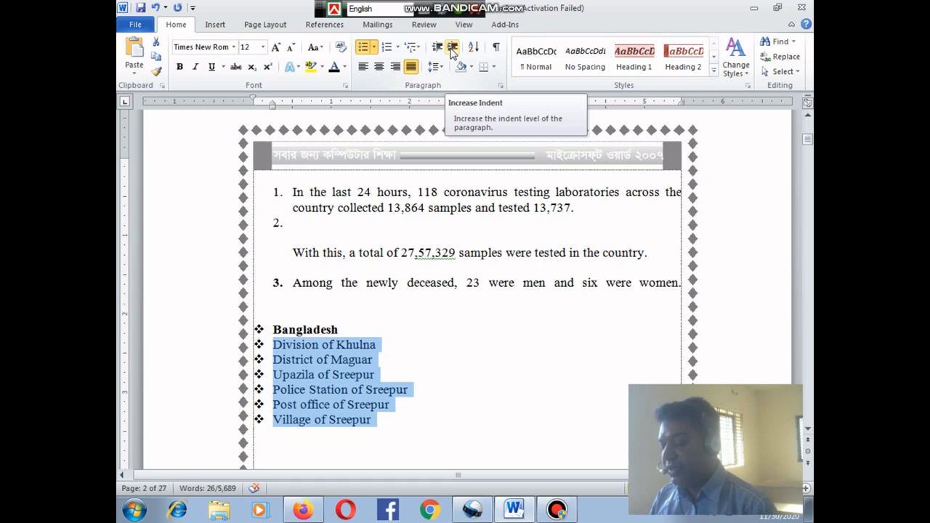
click(452, 48)
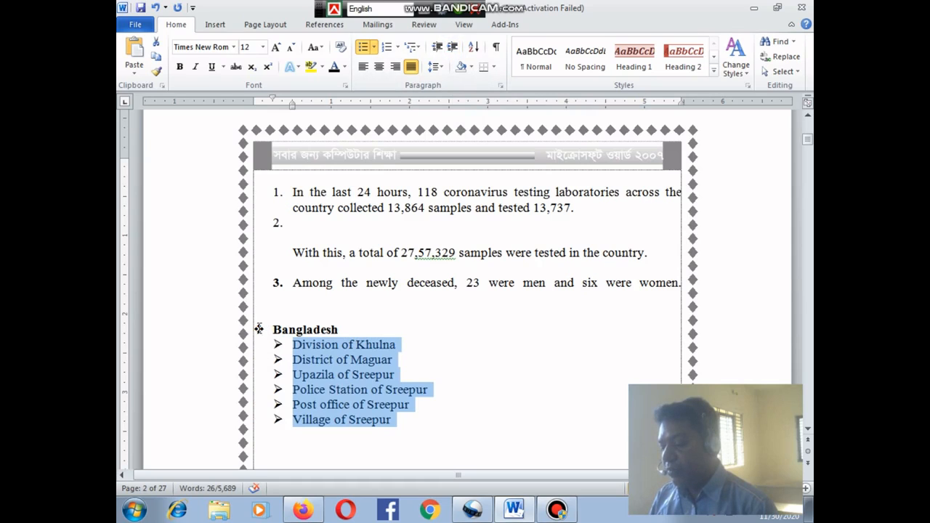
Demote the items from "Upazila of Sreepur" through "Village of Sreepur" to the third list level under the district item.
click(294, 375)
drag(295, 374, 408, 416)
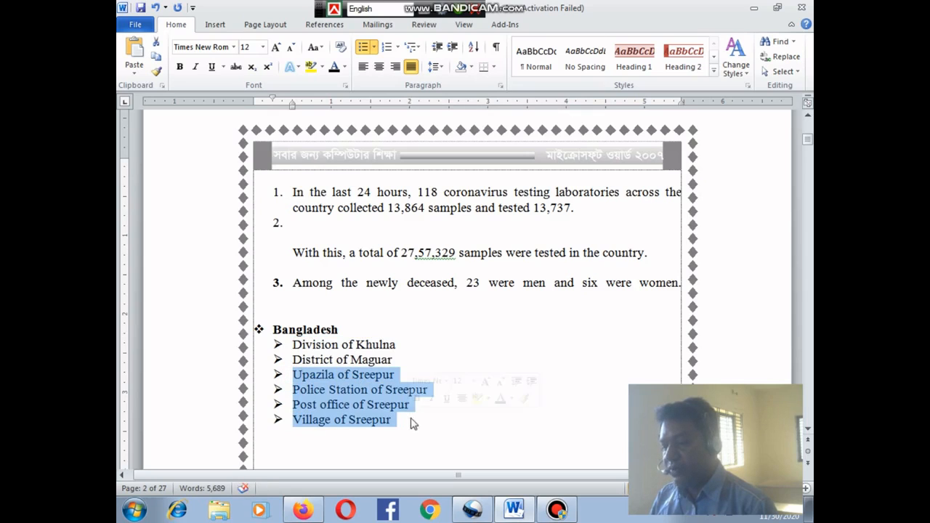
click(452, 48)
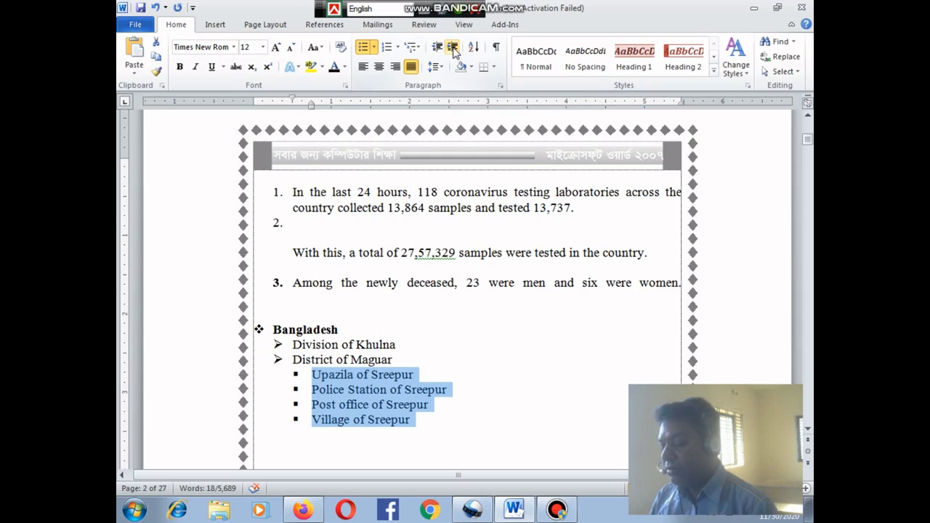
click(365, 361)
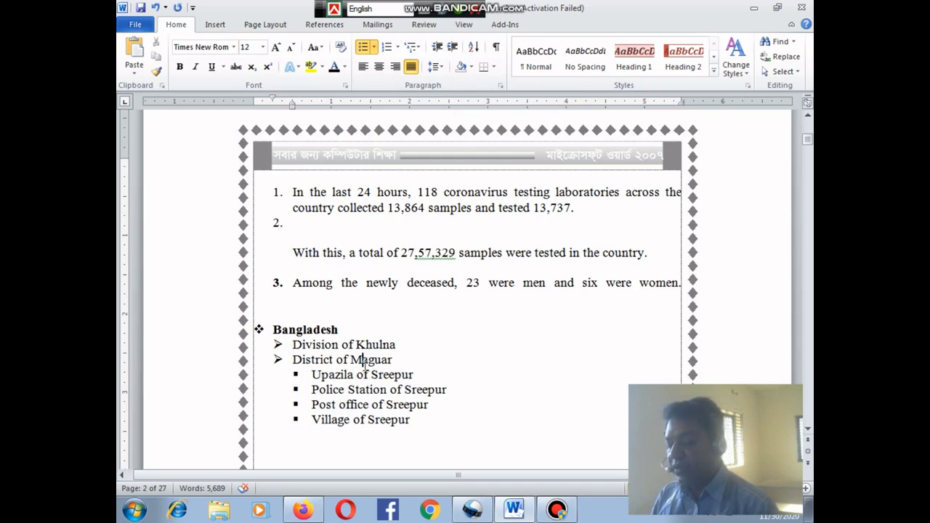
Set a 2-inch left indent for the paragraph starting "The infection rate is 13.02 per cent".
scroll(365, 366, down, 8)
click(260, 223)
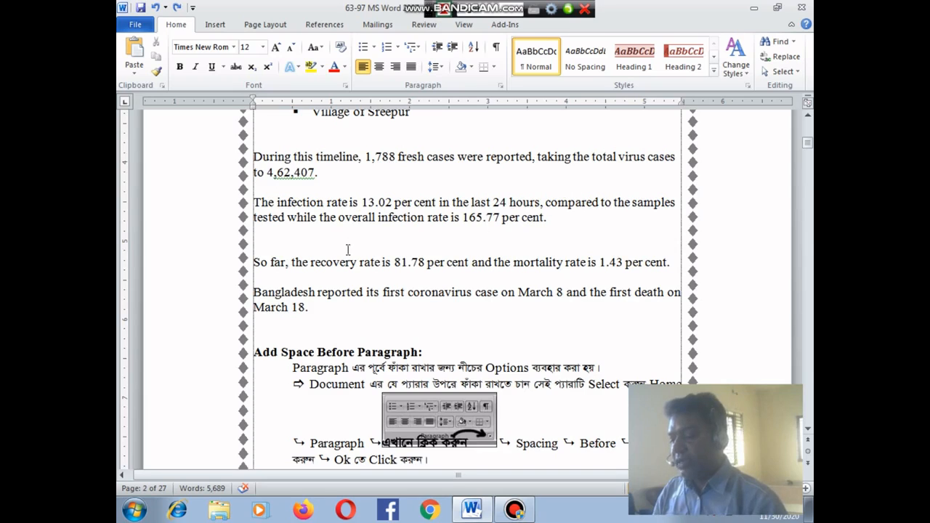
drag(254, 202, 554, 215)
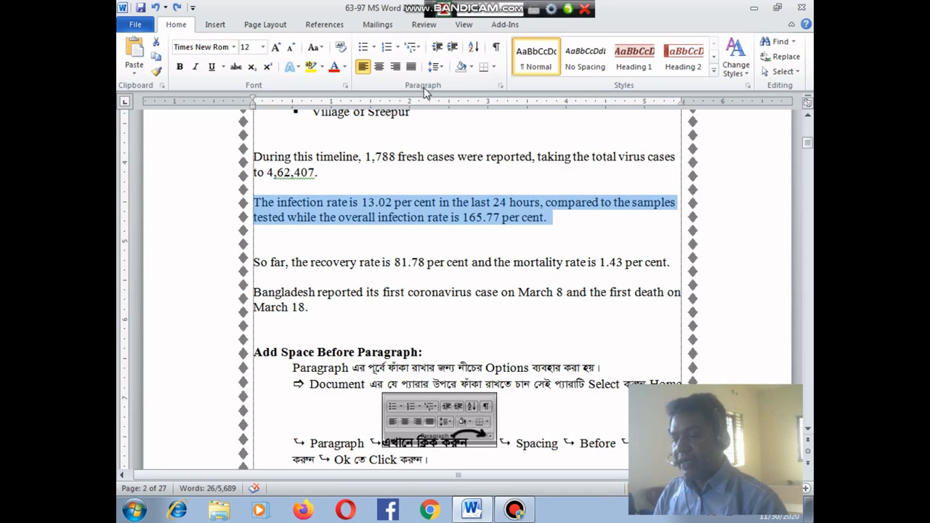
click(501, 86)
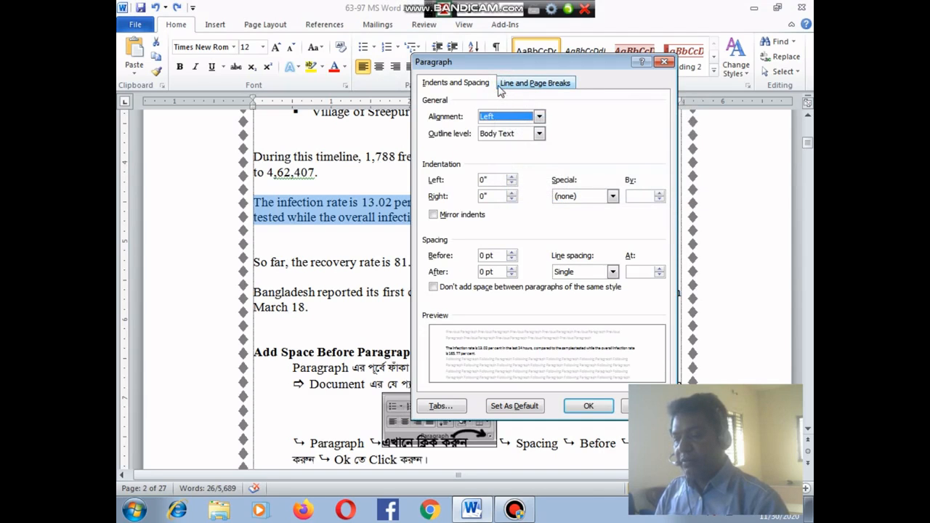
drag(477, 69, 581, 64)
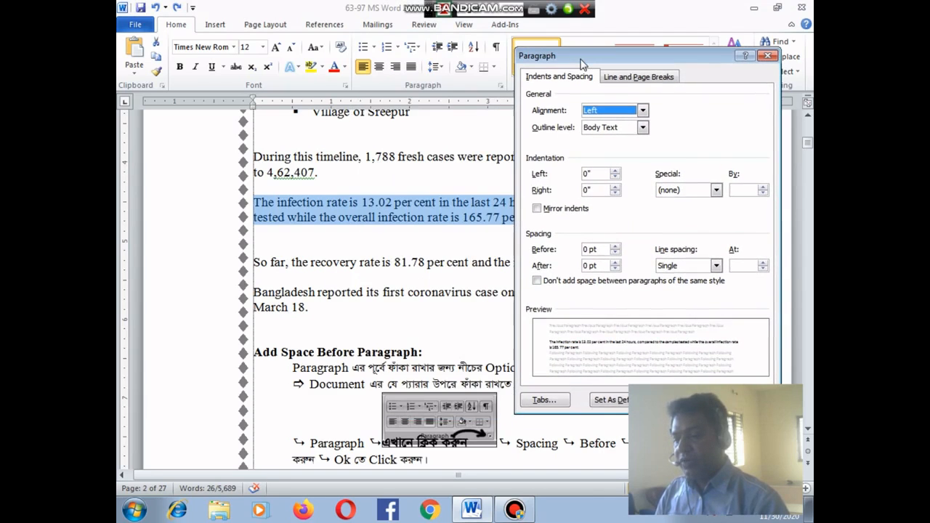
double_click(597, 174)
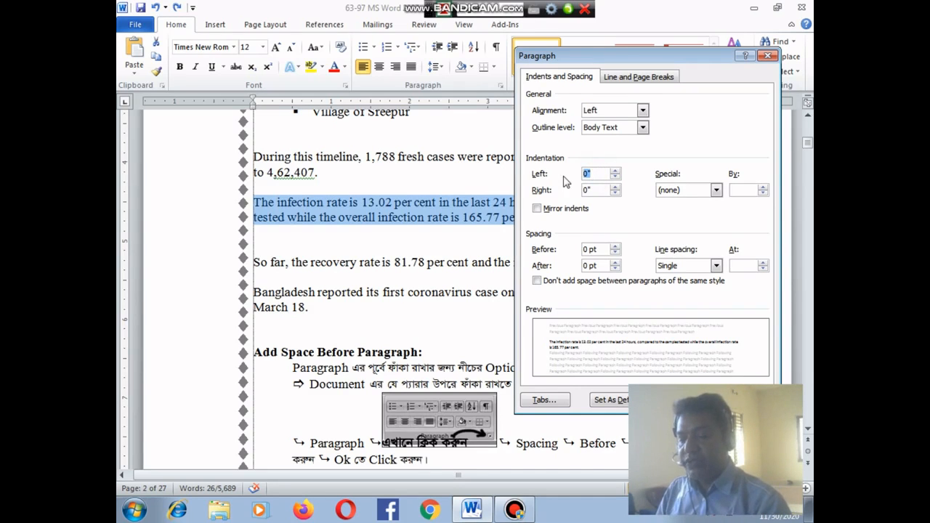
text(2)
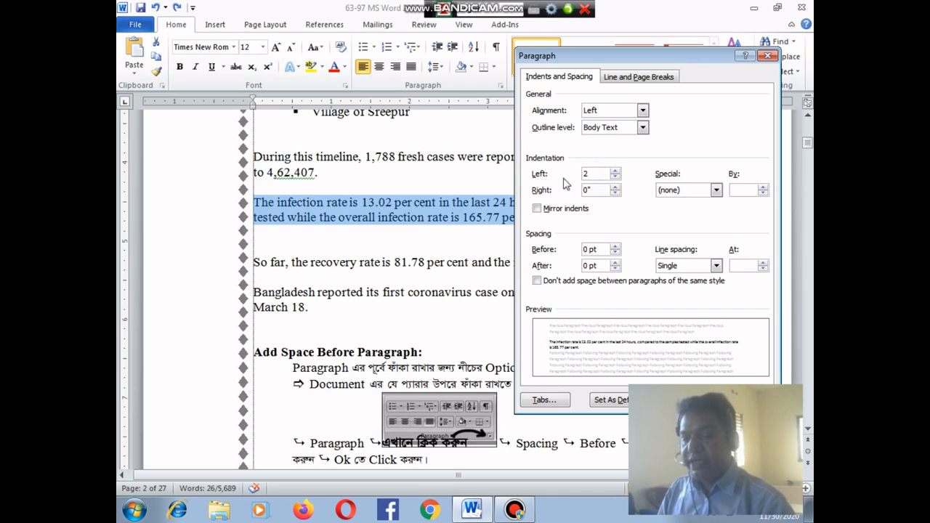
drag(678, 60, 604, 37)
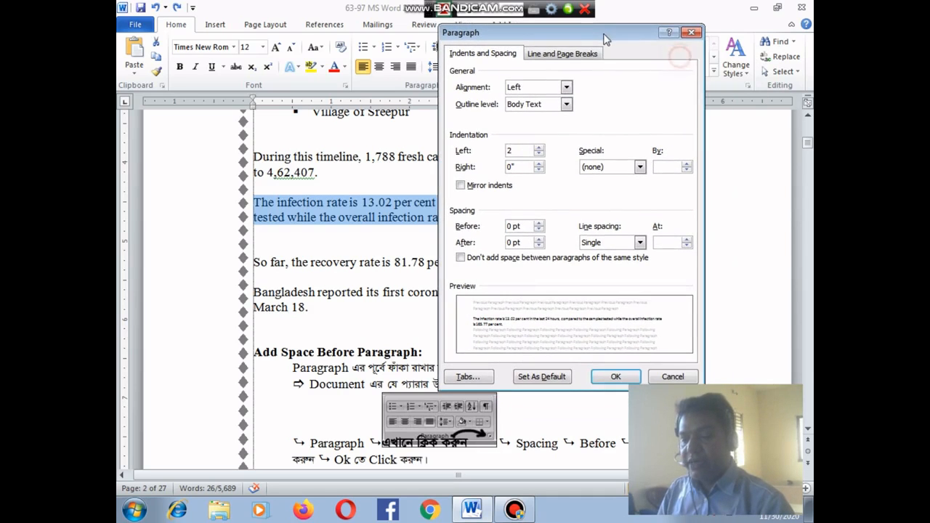
click(615, 377)
click(407, 233)
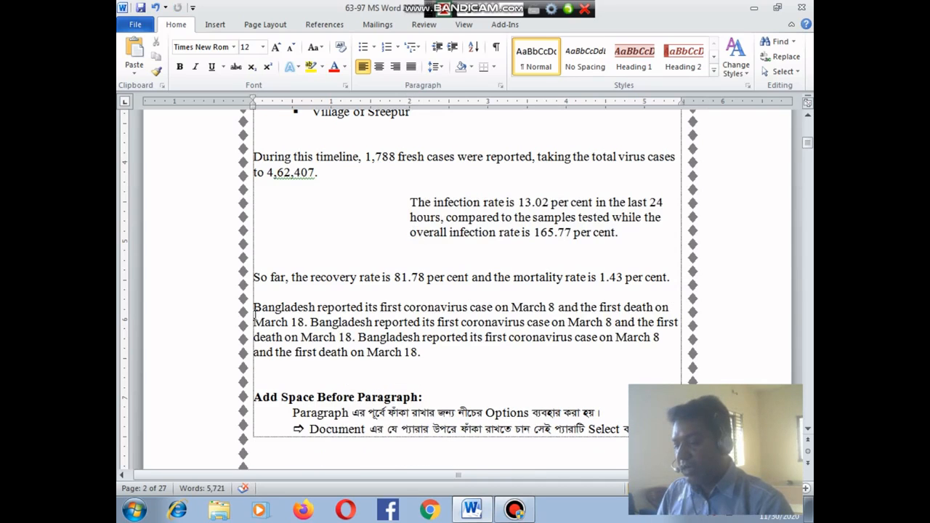
Set a 2-inch right indent for the repeated "Bangladesh reported its first coronavirus case" paragraph.
drag(251, 308, 469, 360)
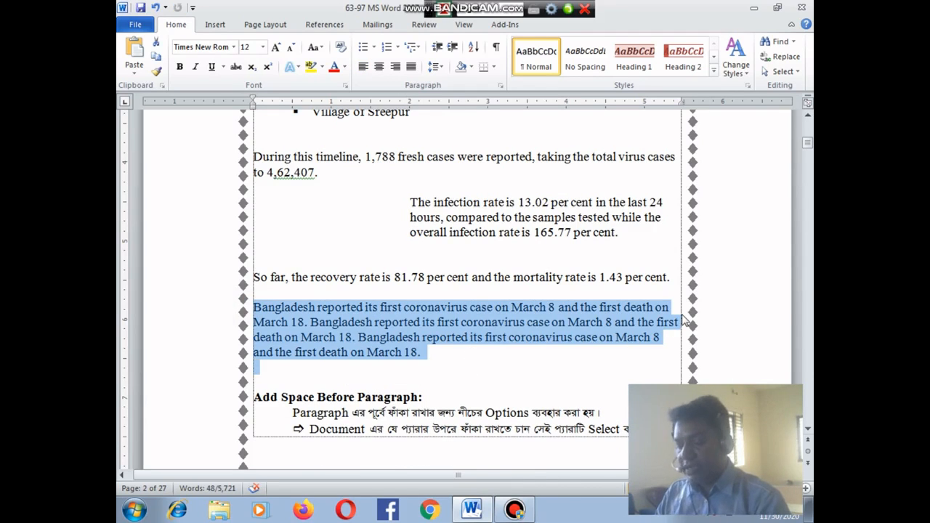
key(shift+Up)
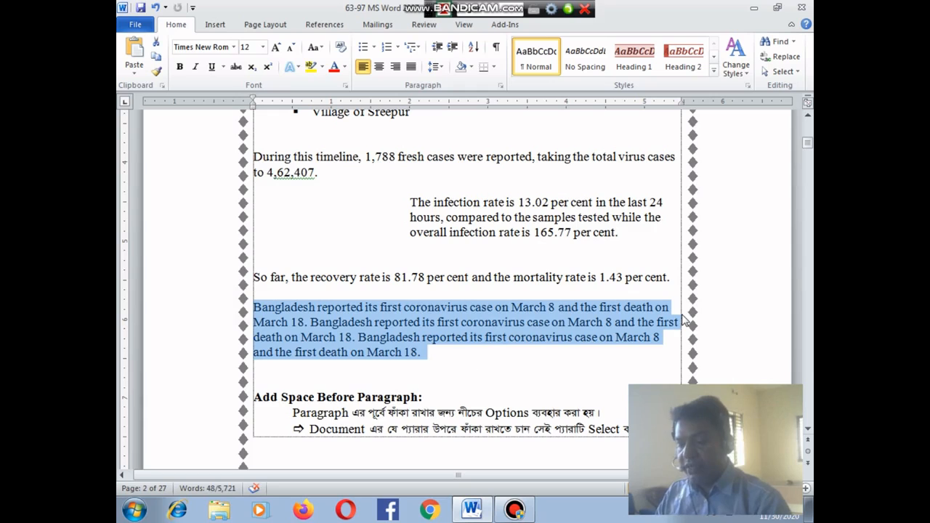
click(501, 86)
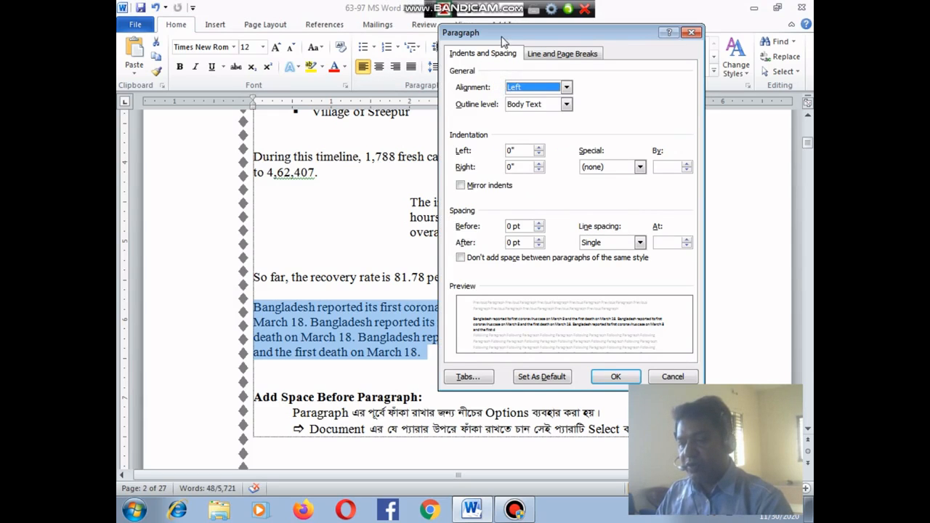
drag(503, 36, 468, 31)
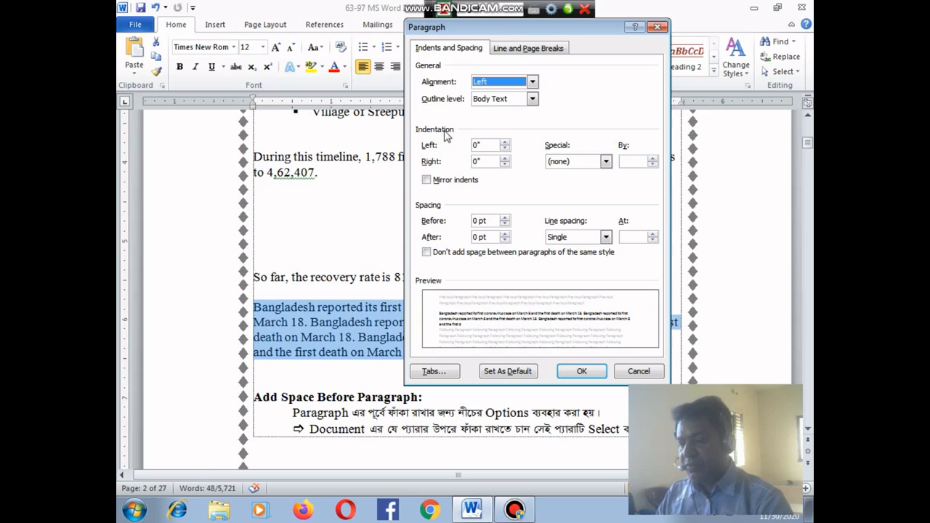
click(478, 161)
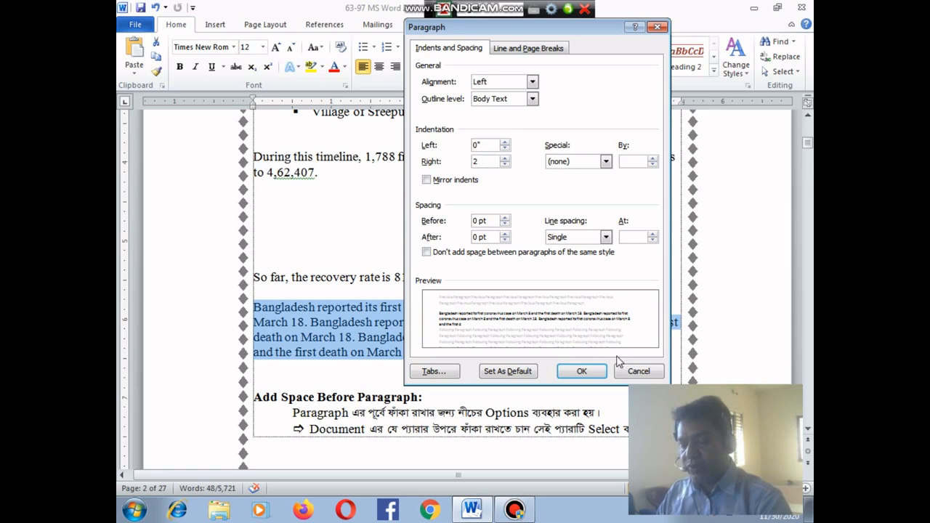
click(581, 372)
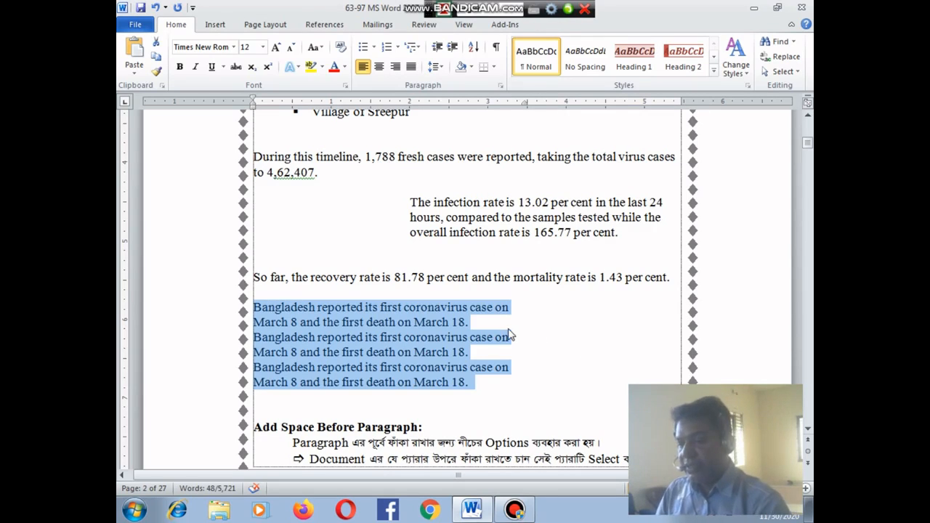
Justify the text of the indented "Bangladesh reported" and "The infection rate" paragraphs.
click(411, 67)
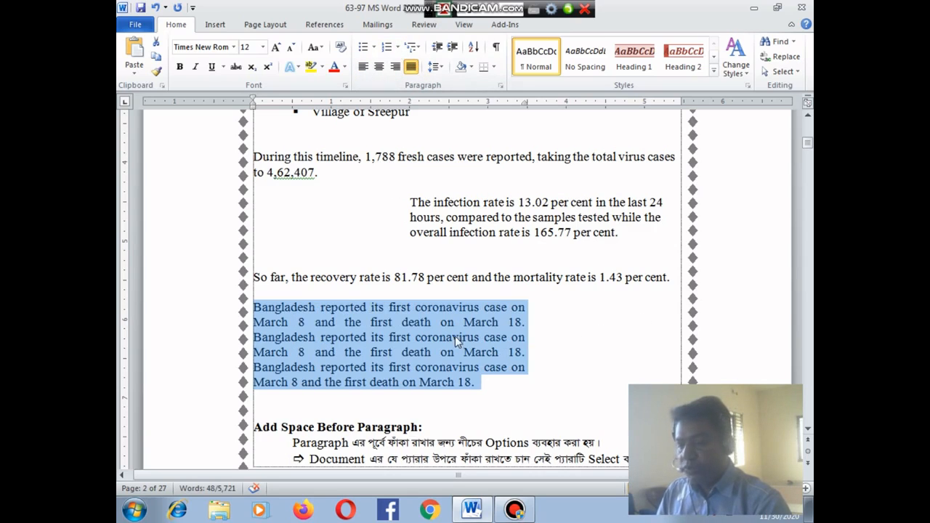
click(347, 338)
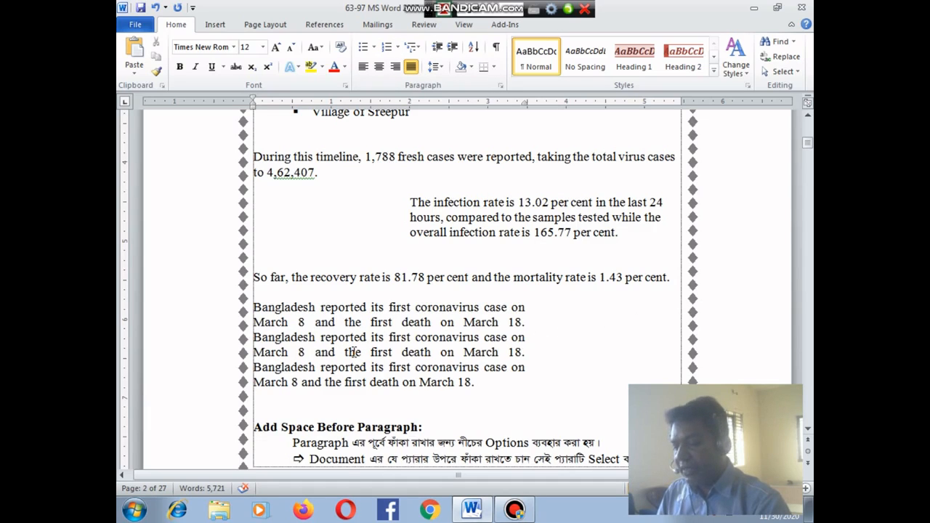
drag(409, 202, 651, 245)
click(411, 66)
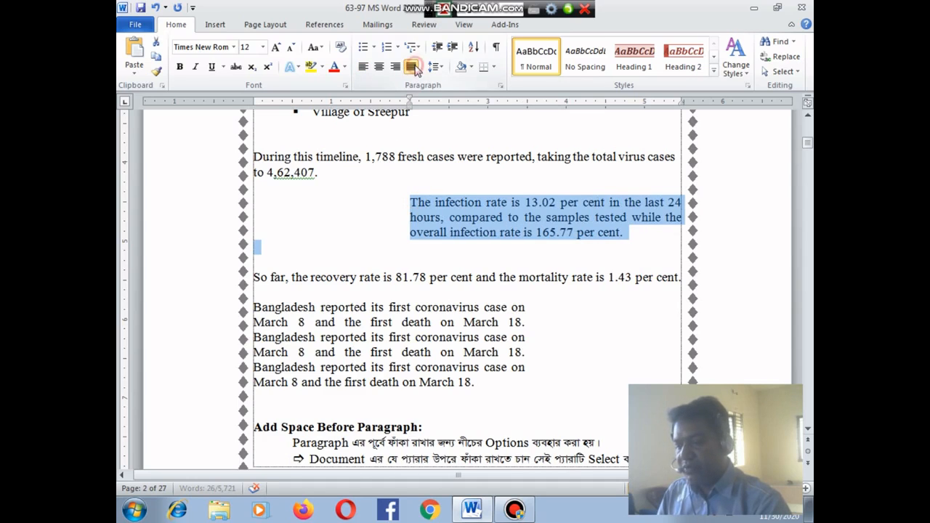
click(452, 218)
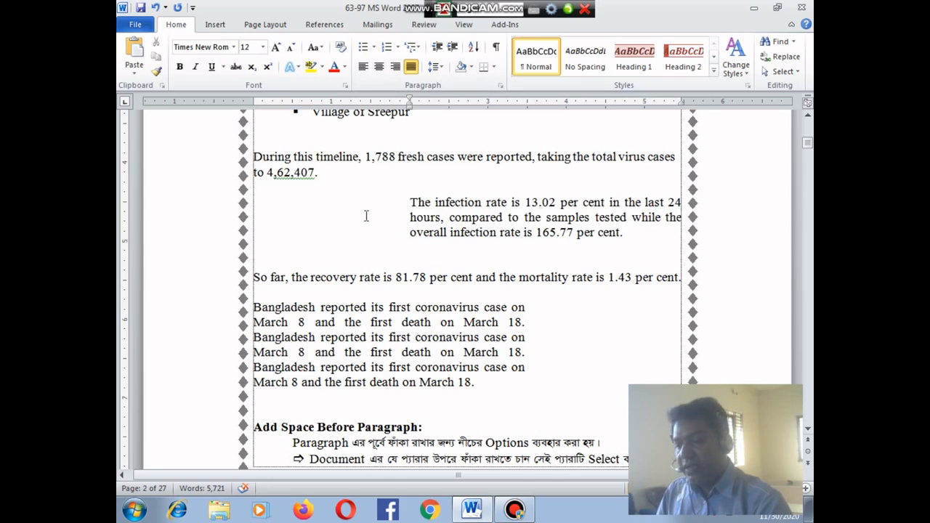
Decrease the indent of the "The infection rate" paragraph by two levels and increase it again by two levels.
drag(411, 201, 627, 233)
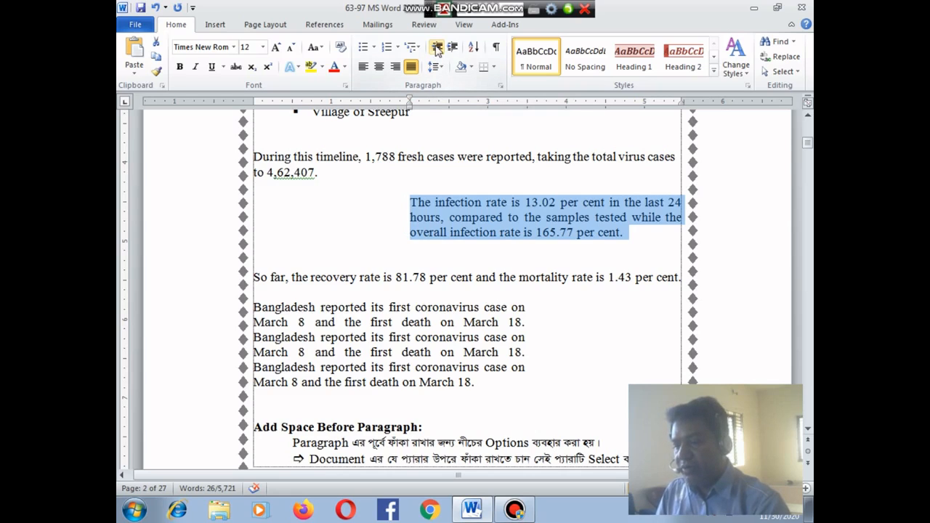
click(440, 214)
drag(410, 204, 637, 228)
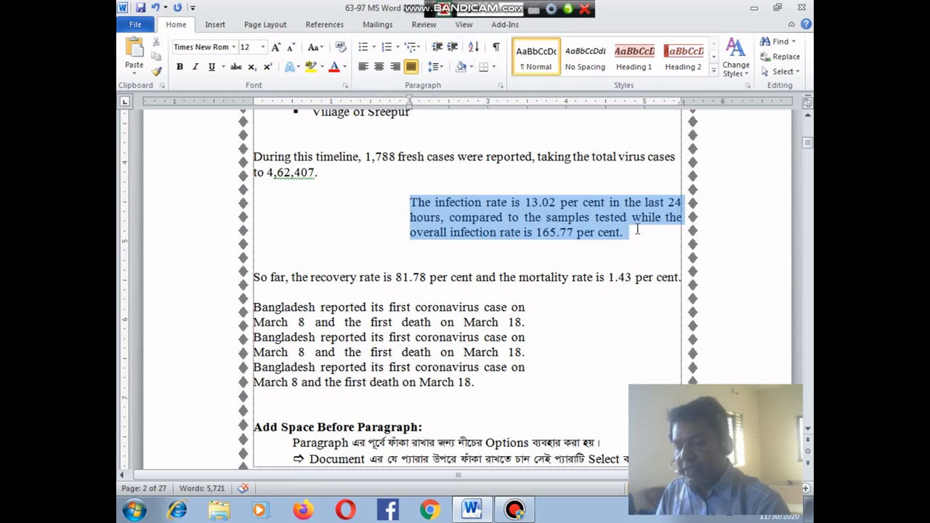
click(436, 48)
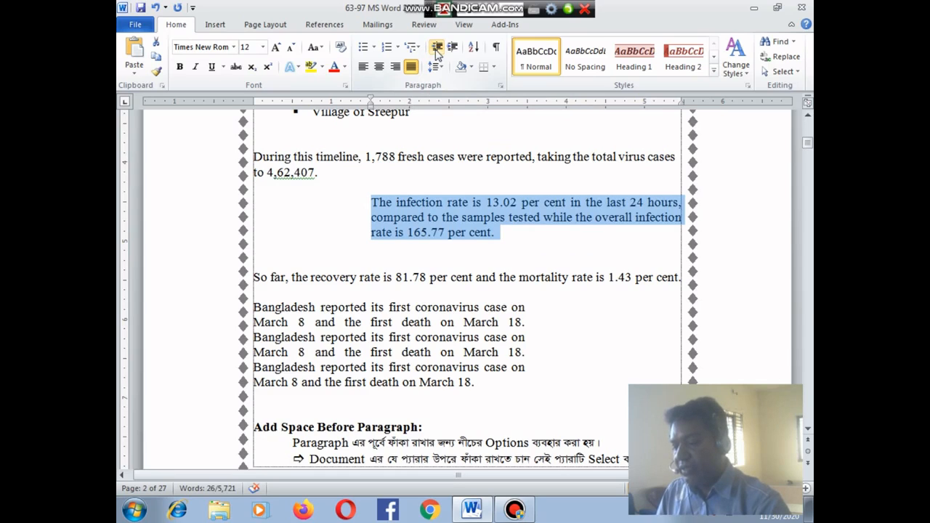
click(436, 48)
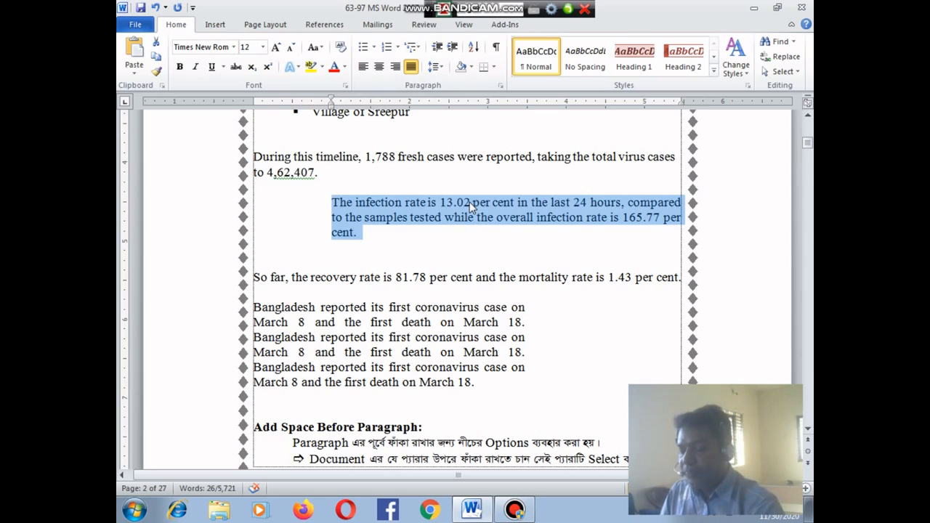
click(450, 48)
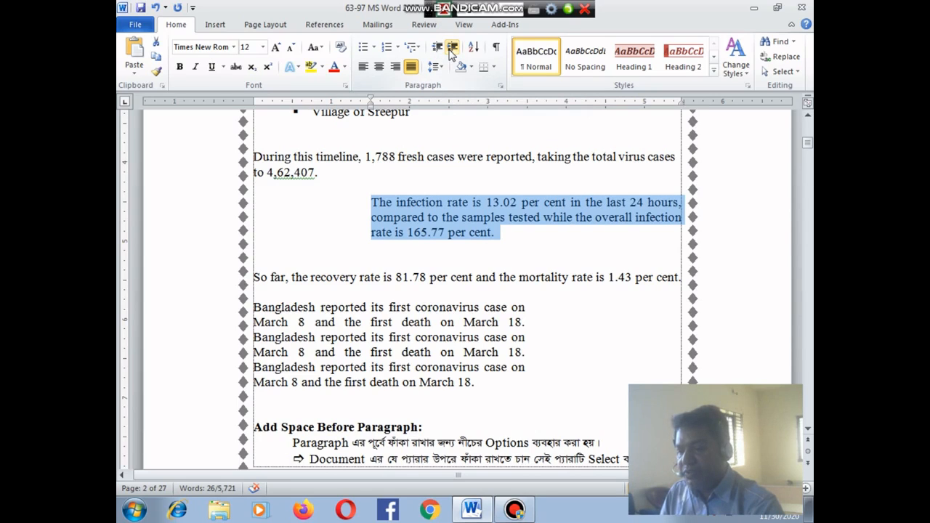
click(451, 48)
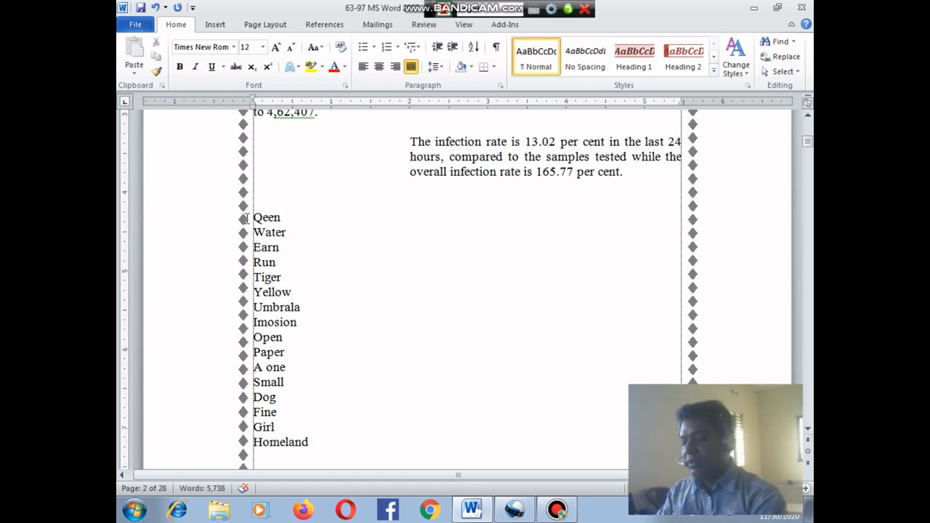
Sort the word list from "Qeen" through "Homeland" by paragraphs as text in ascending order.
drag(253, 218, 308, 437)
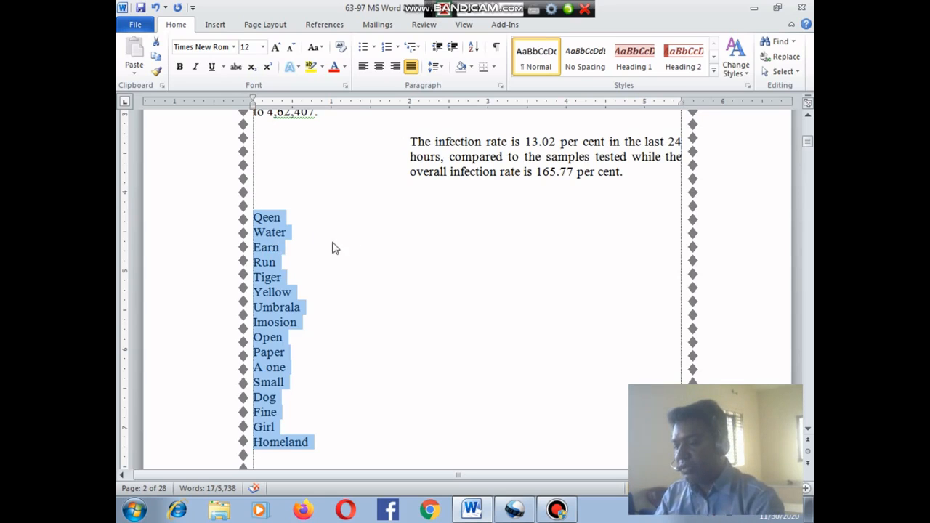
click(281, 247)
drag(247, 212, 326, 445)
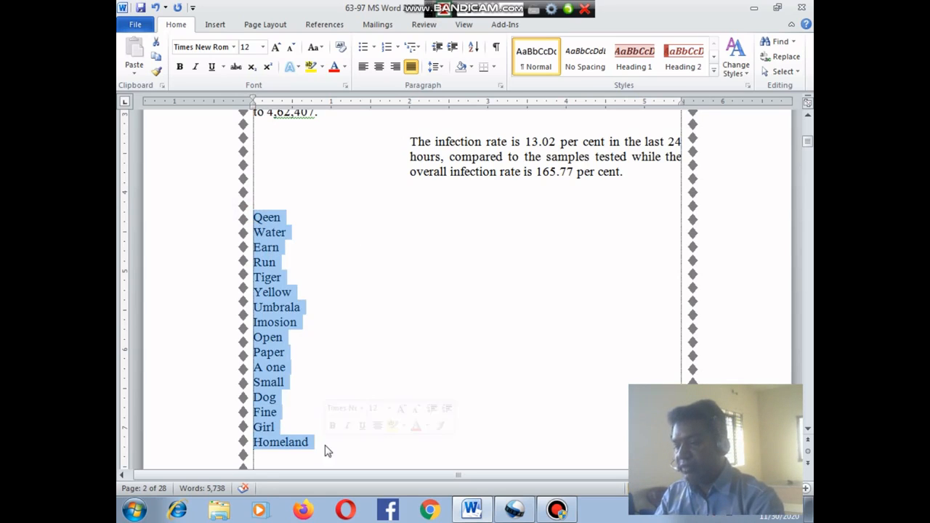
click(474, 48)
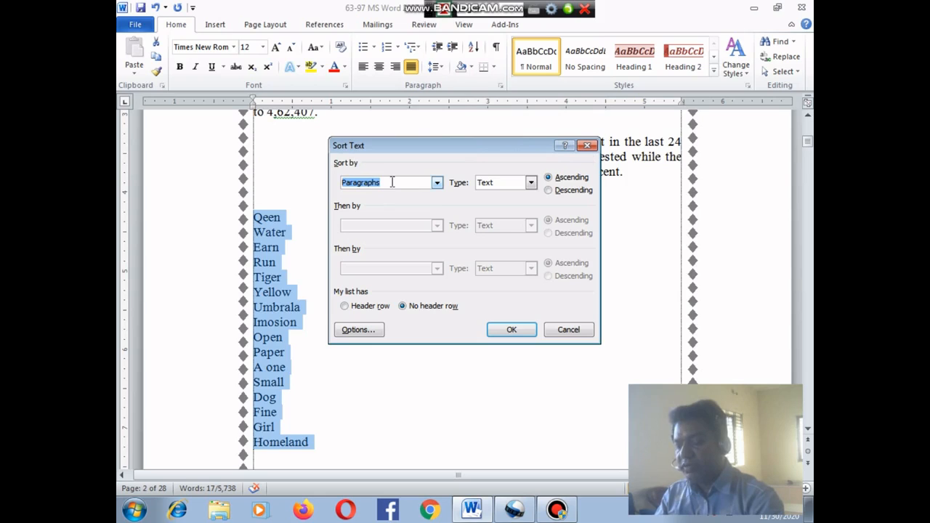
click(549, 179)
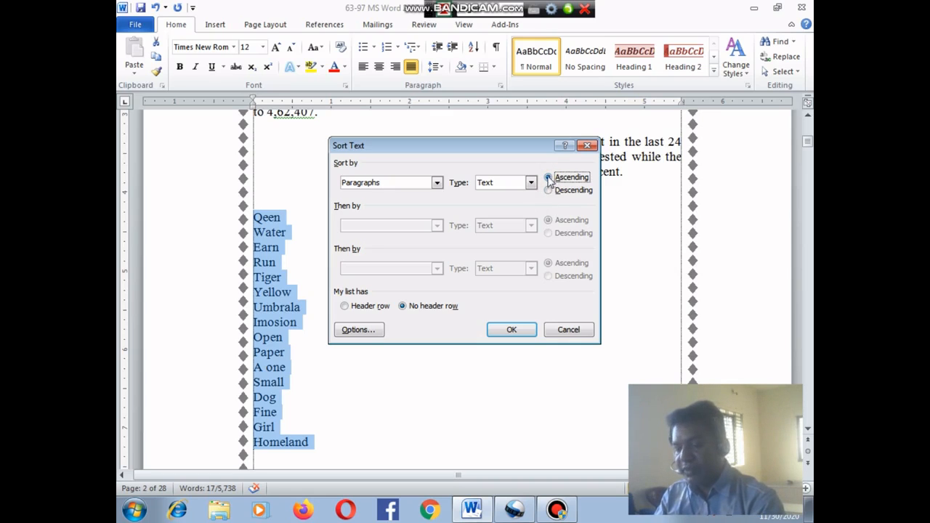
click(521, 332)
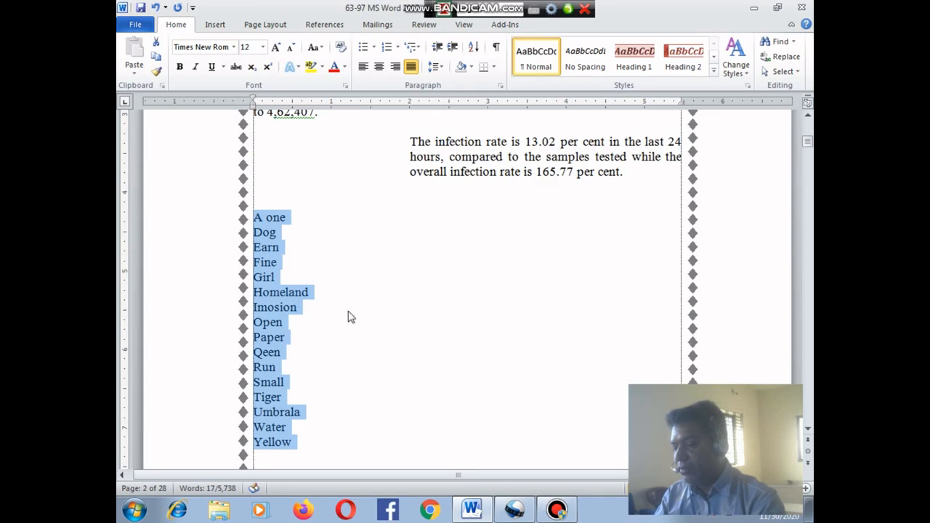
click(295, 236)
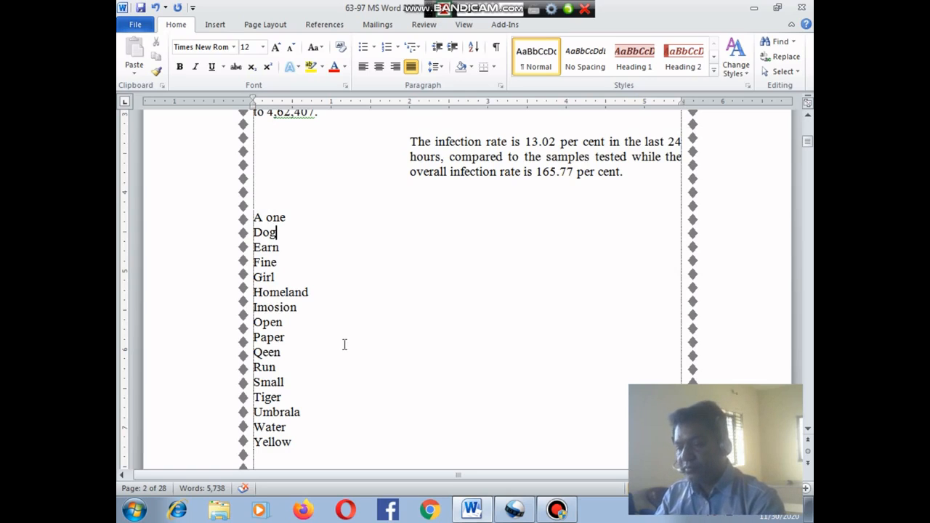
Sort the word list from "A one" through "Yellow" by paragraphs as text in descending order.
click(249, 218)
drag(249, 218, 332, 438)
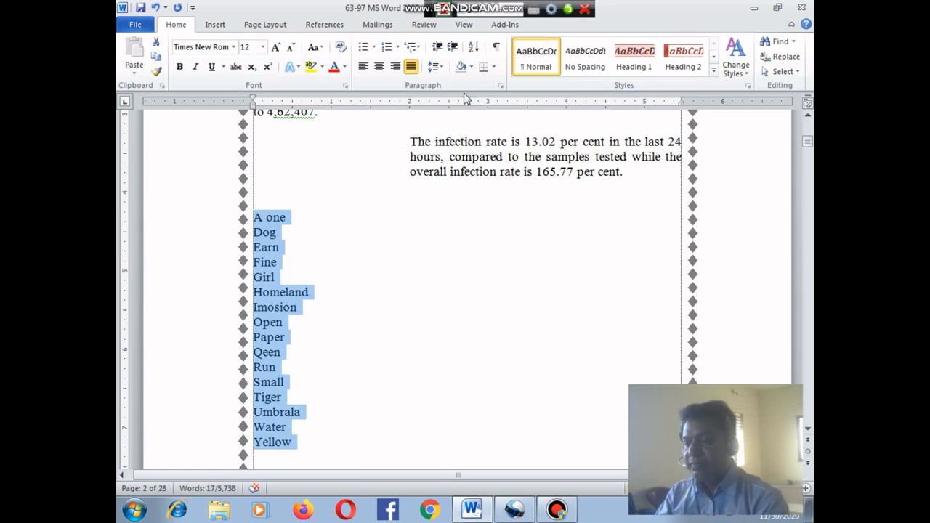
click(473, 48)
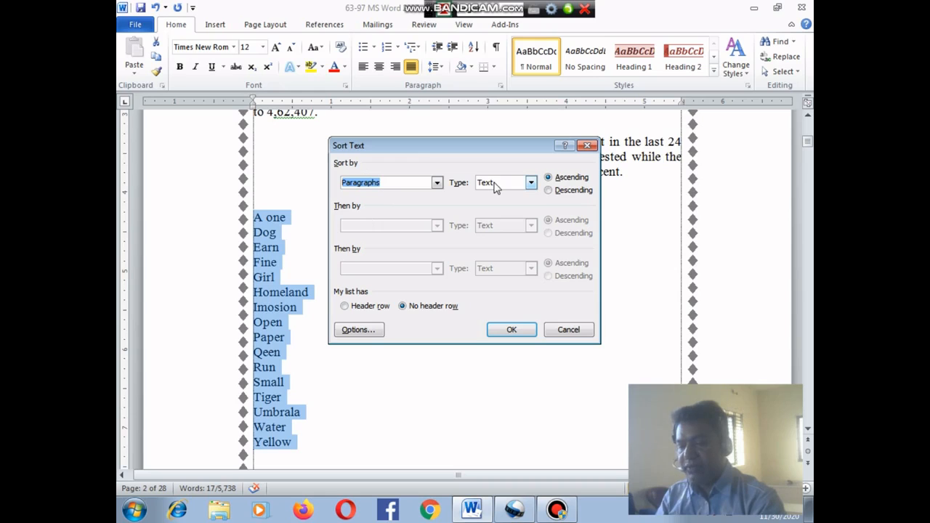
click(549, 190)
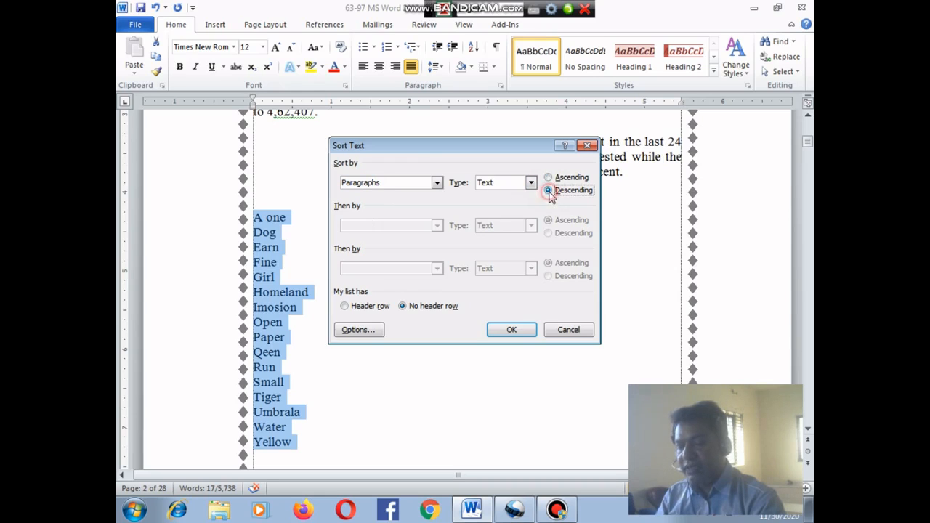
click(517, 330)
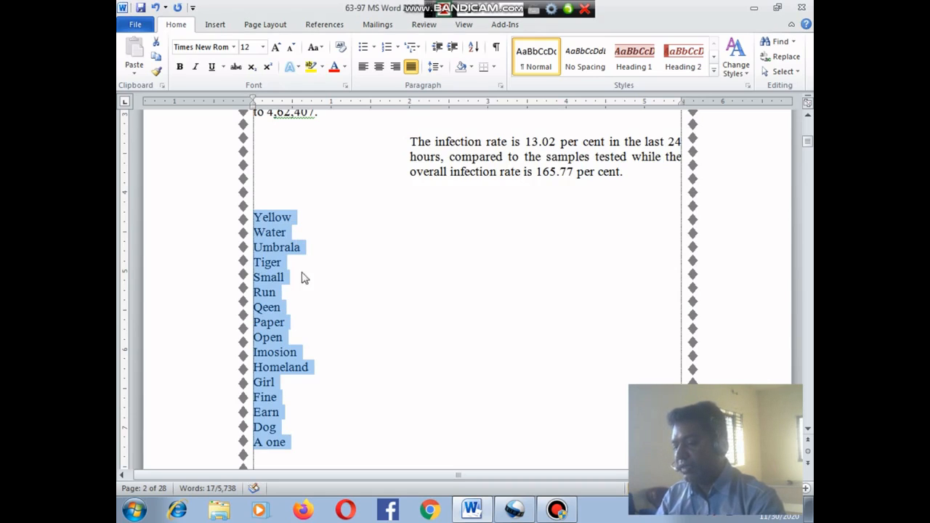
click(301, 438)
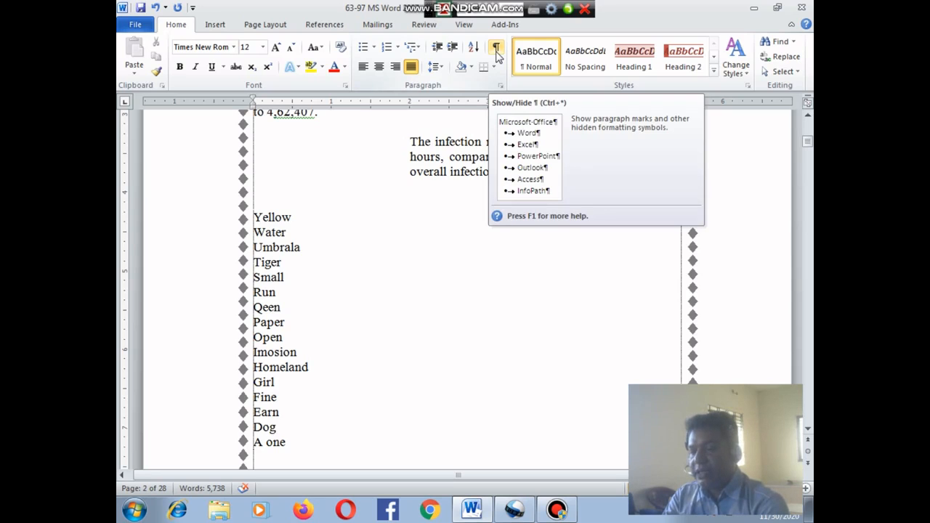
Show paragraph marks and hidden formatting symbols and examine them in the "The infection rate" paragraph and the word list from "Yellow" to "A one".
click(296, 308)
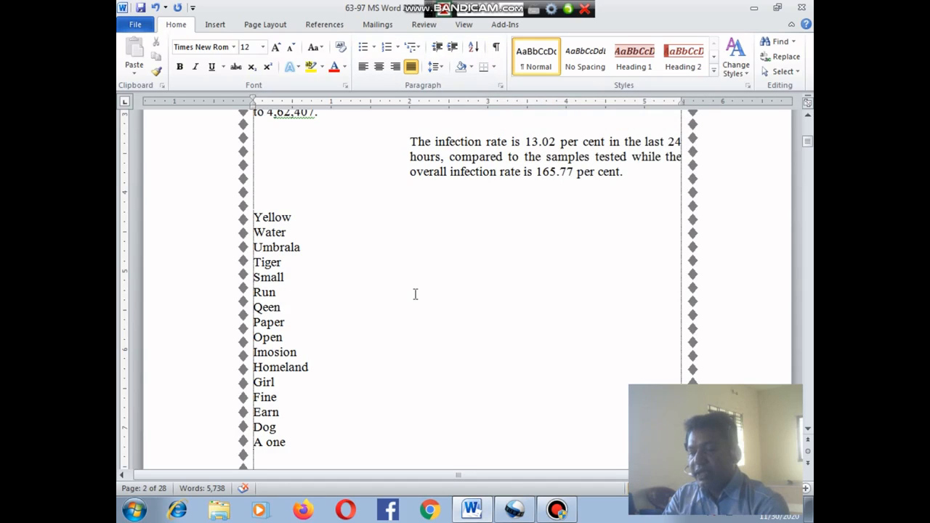
click(498, 50)
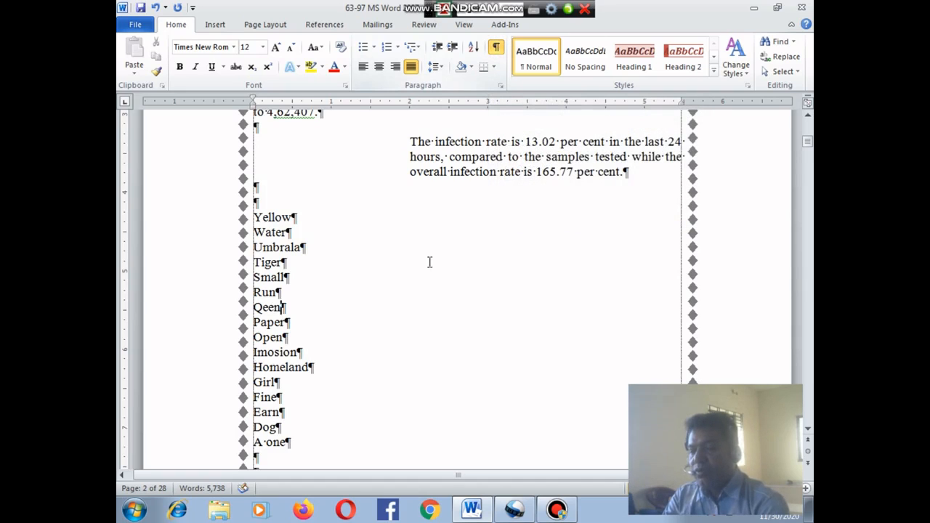
scroll(407, 273, up, 3)
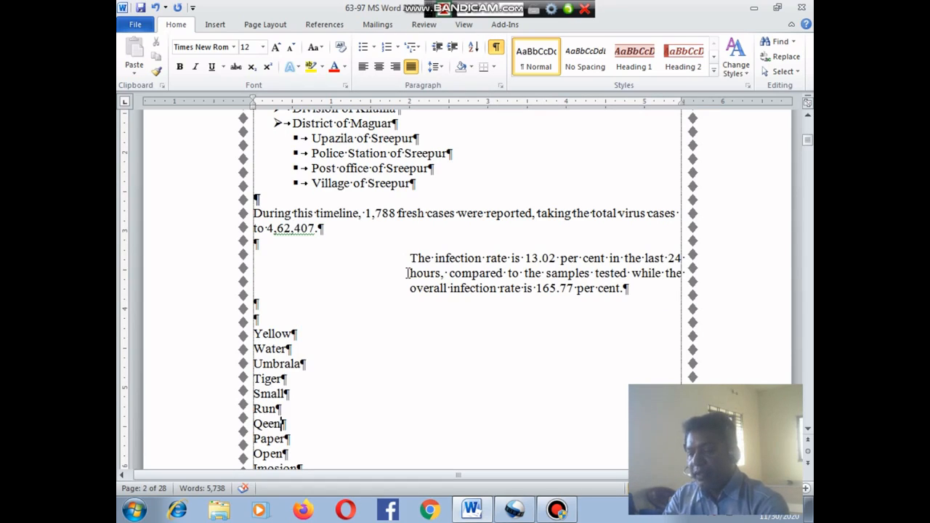
drag(411, 258, 635, 288)
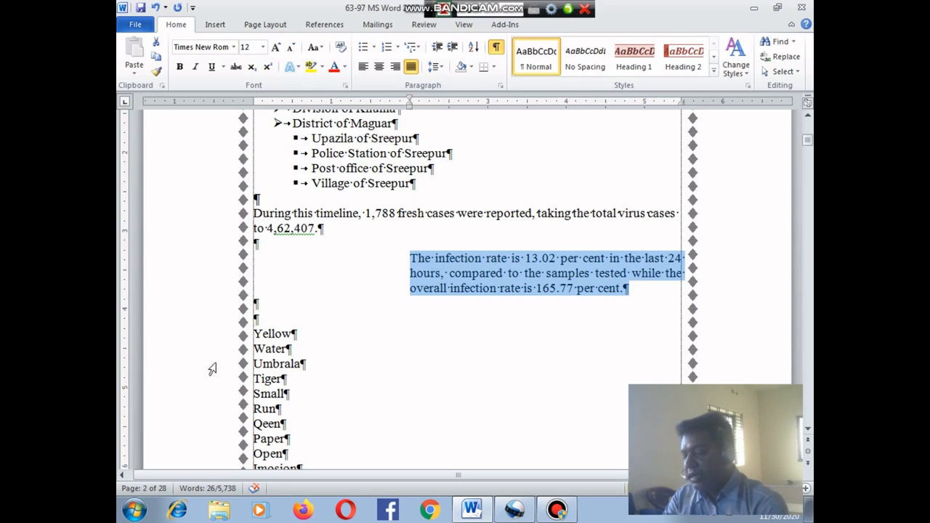
click(256, 333)
scroll(293, 322, down, 3)
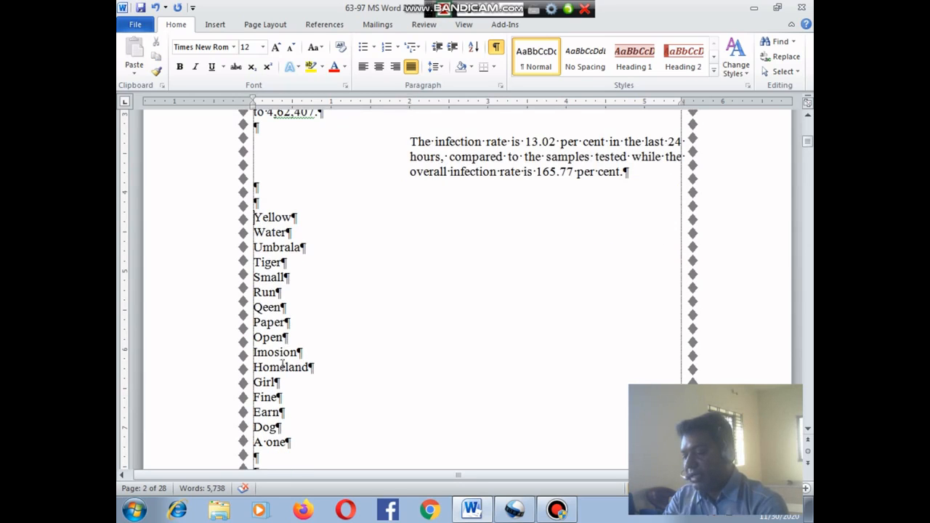
scroll(276, 374, down, 2)
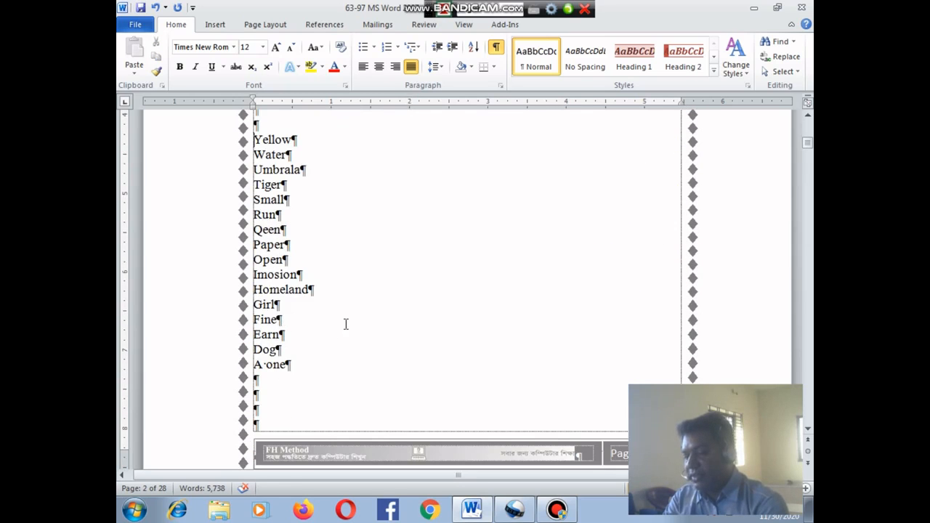
scroll(344, 325, up, 7)
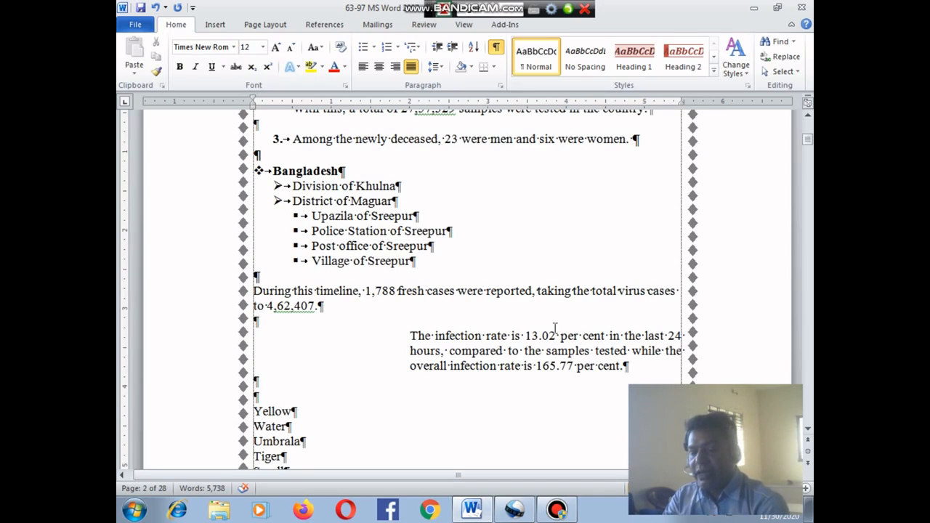
Hide the paragraph marks and other formatting symbols and check the end of the word list.
click(496, 47)
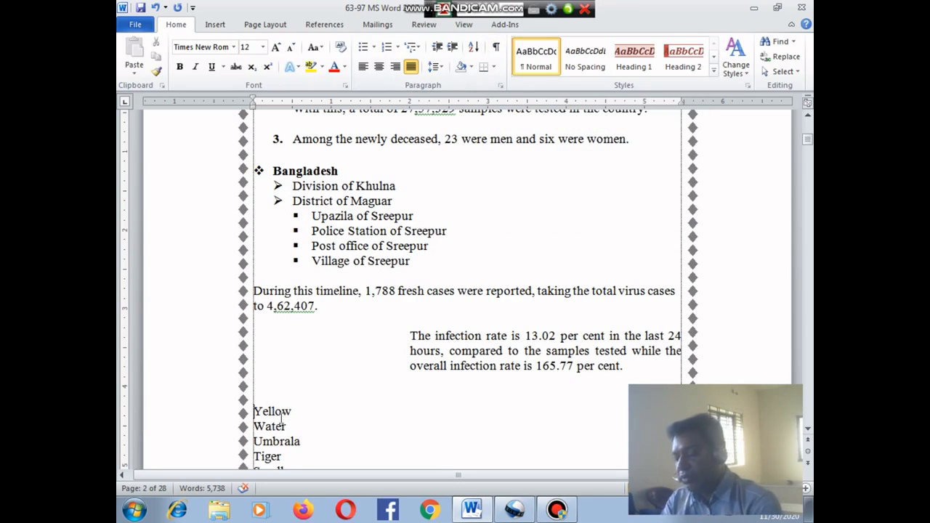
scroll(332, 382, down, 8)
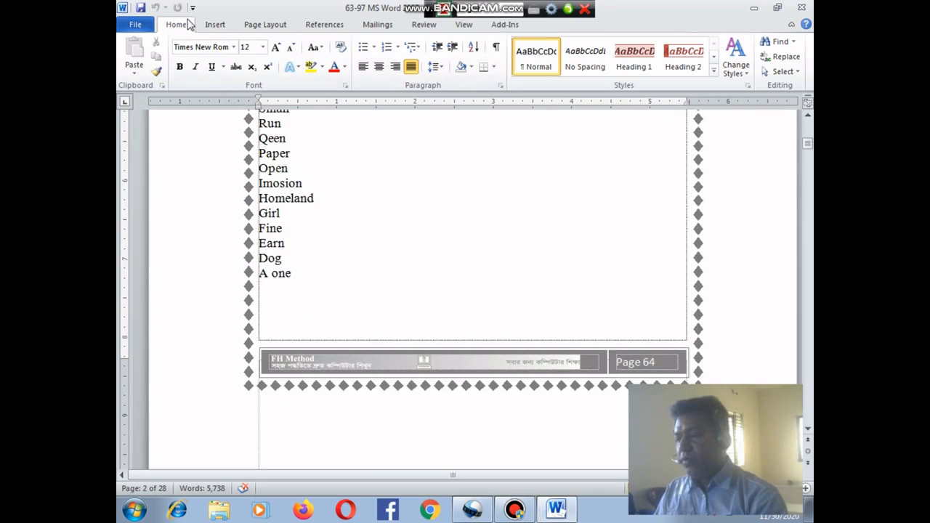